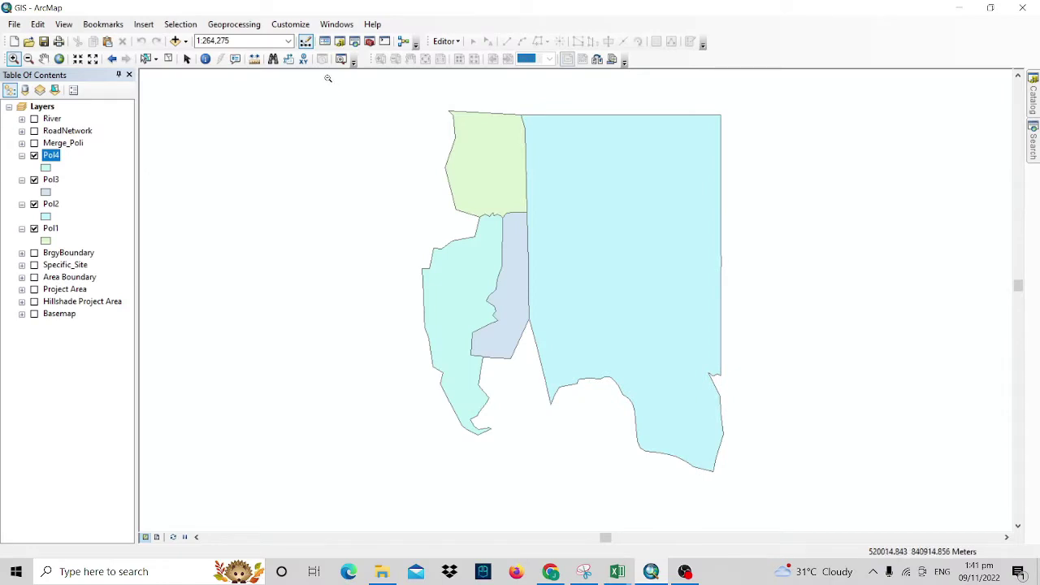
left_click_drag(327, 78, 842, 522)
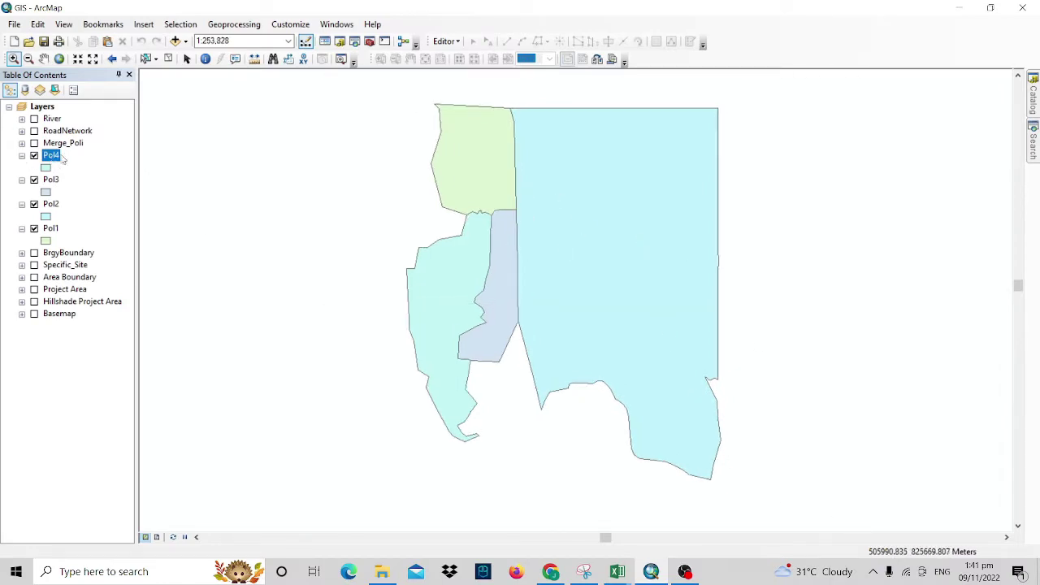
left_click(49, 181)
left_click(49, 205)
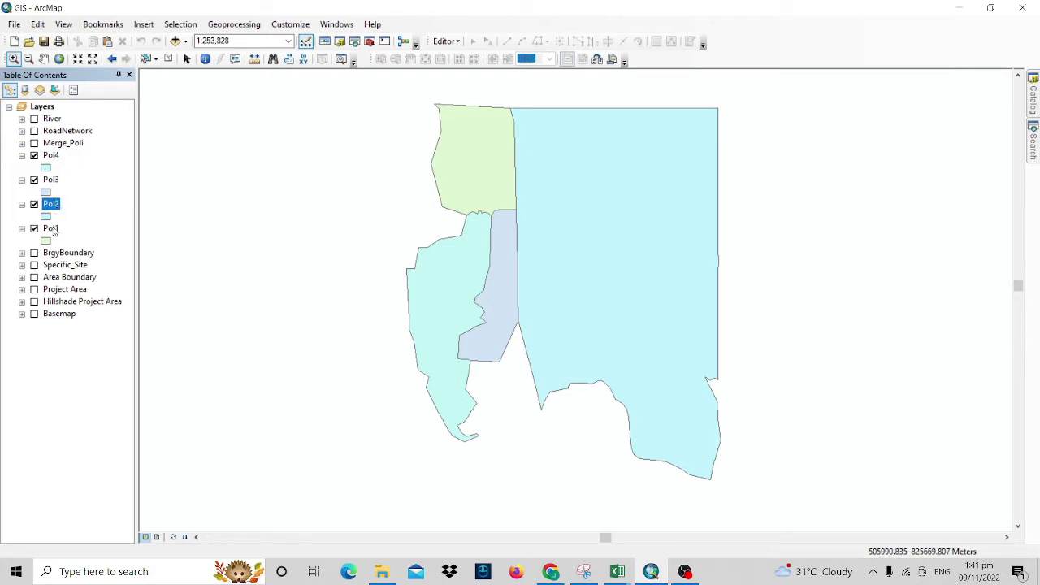
left_click(52, 228)
Step: Set the label field of the Pol4 layer to Brgy
right_click(54, 159)
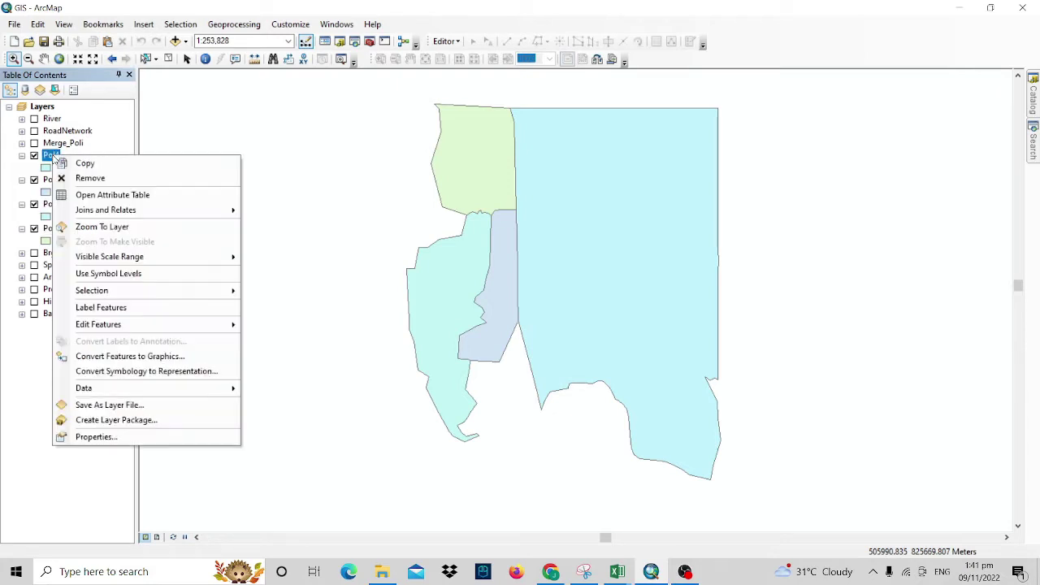
left_click(87, 417)
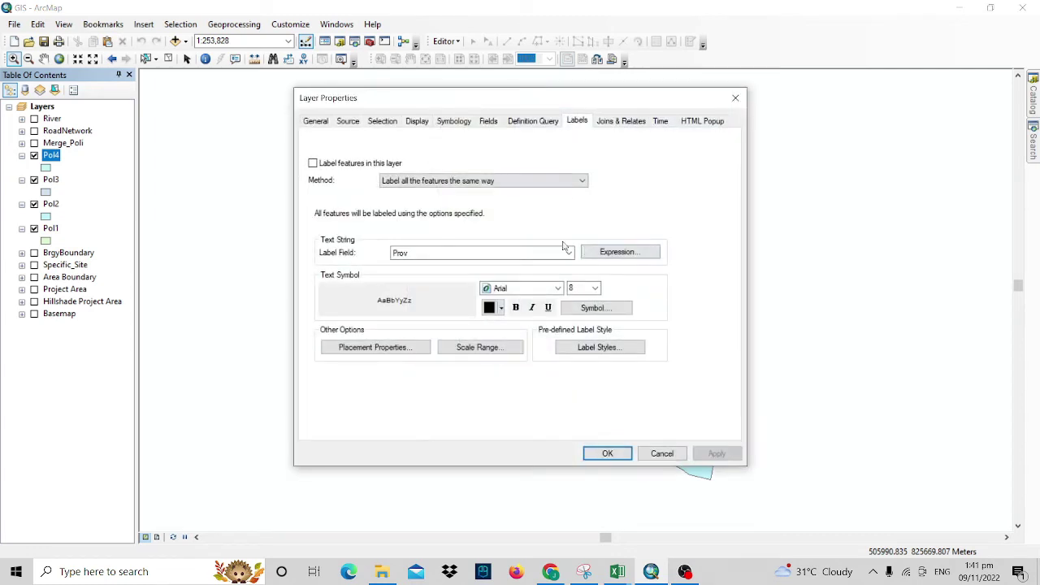
left_click(568, 253)
left_click(487, 292)
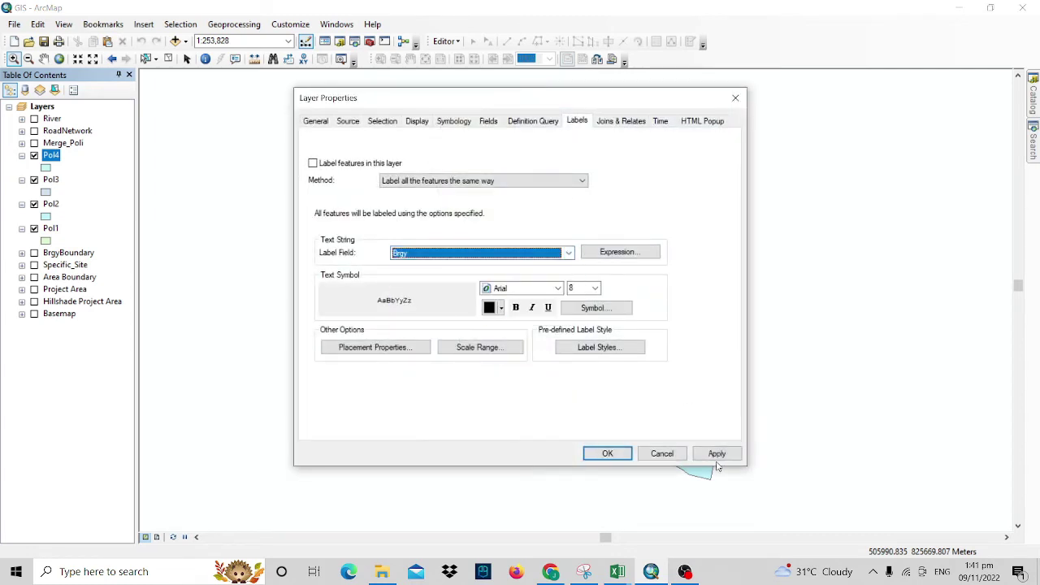
left_click(717, 453)
left_click(607, 453)
Step: Set the label field of the Pol3 layer to Brgy
right_click(51, 180)
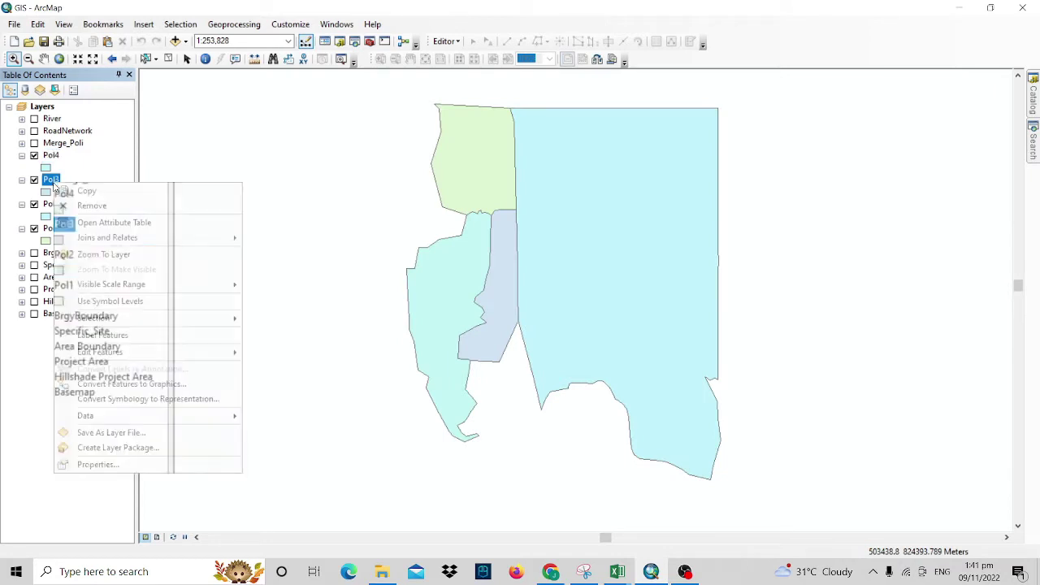
left_click(97, 464)
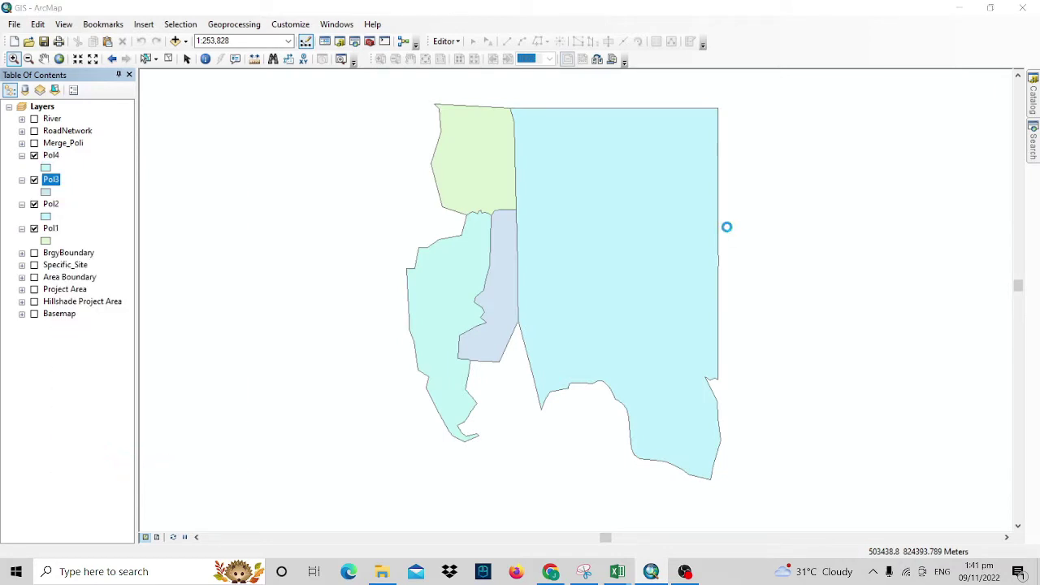
left_click(557, 254)
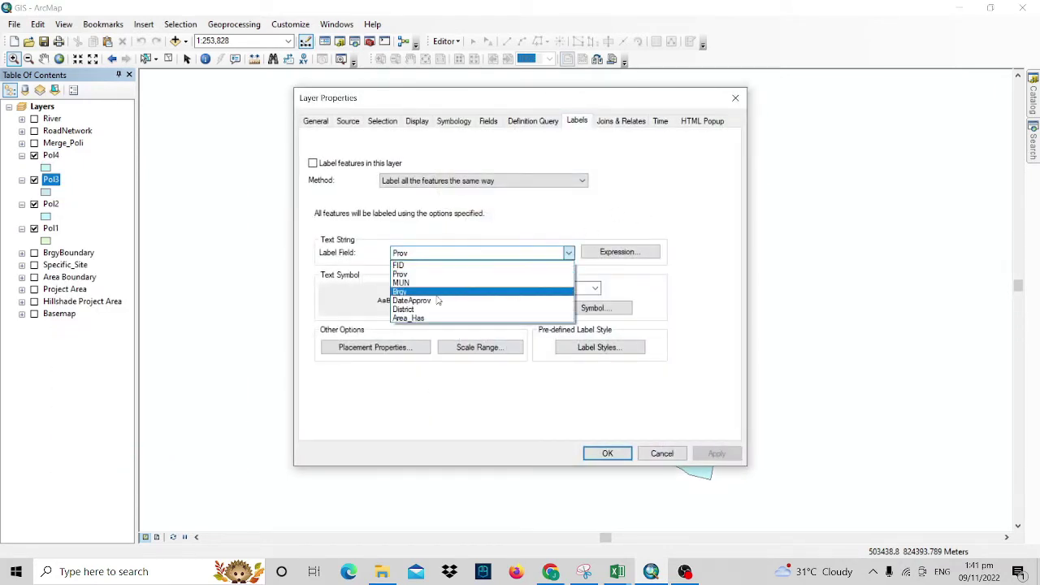
left_click(438, 299)
left_click(715, 454)
left_click(606, 453)
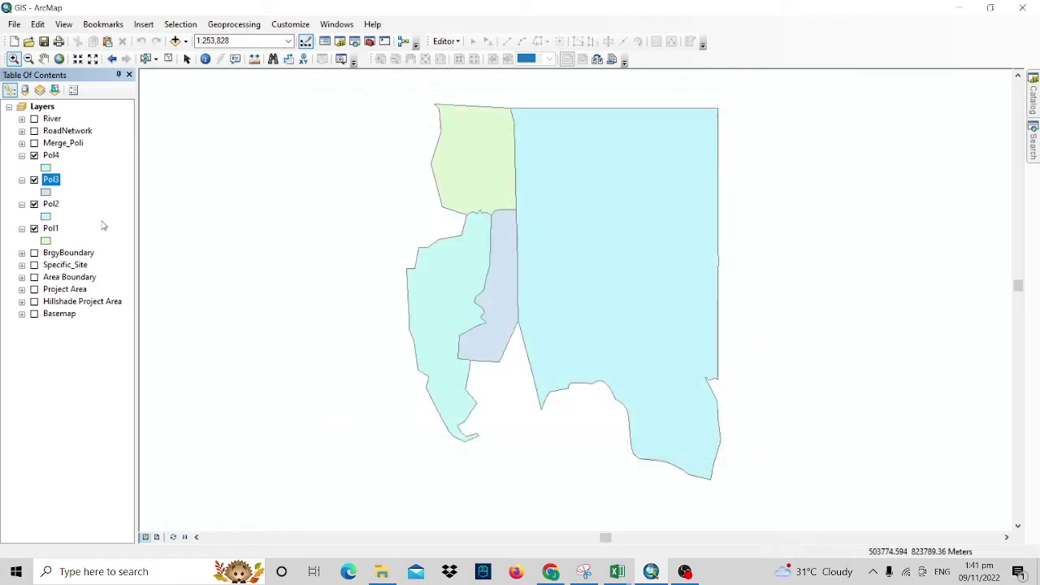
Step: Set the label field of the Pol2 layer to Brgy
right_click(50, 204)
left_click(159, 484)
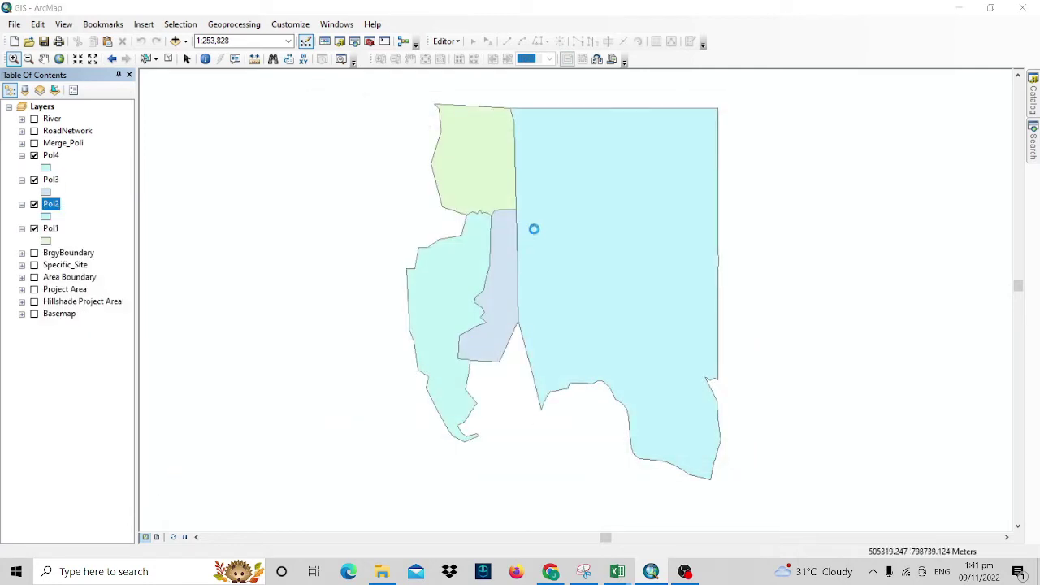
left_click(568, 253)
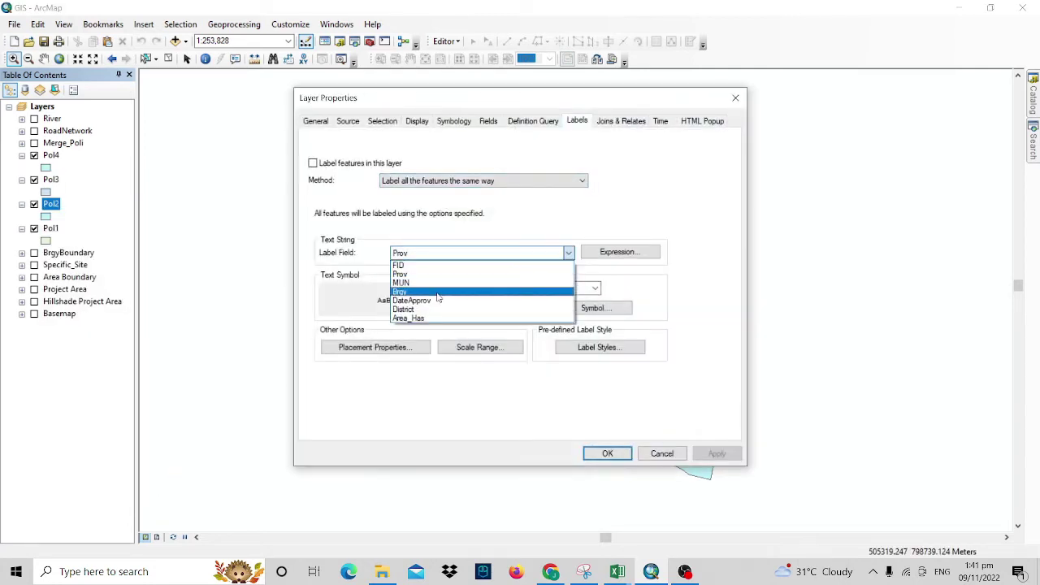
left_click(454, 291)
left_click(715, 453)
left_click(607, 453)
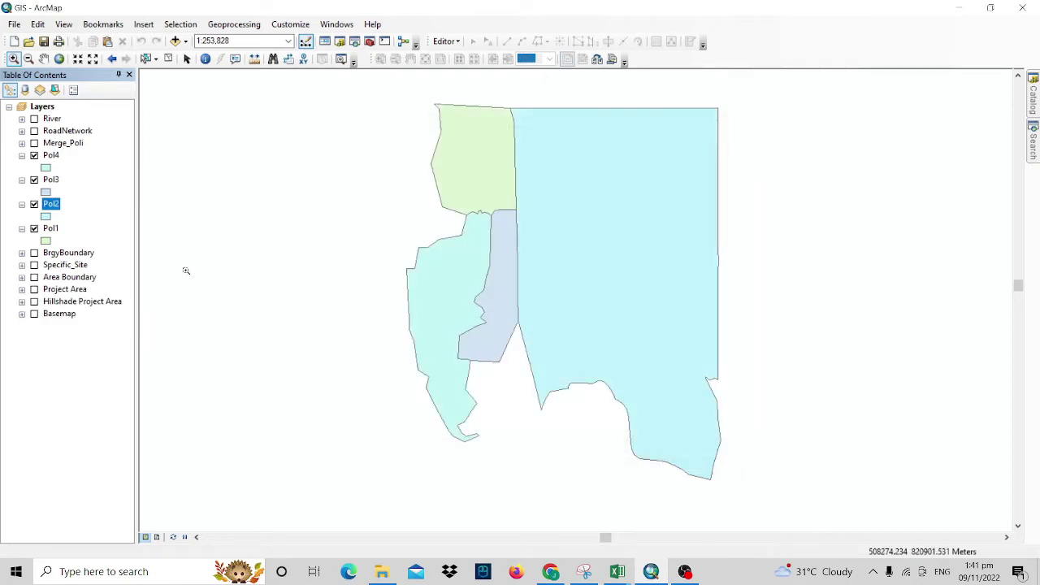
Step: Set the label field of the Pol1 layer to Brgy
right_click(54, 229)
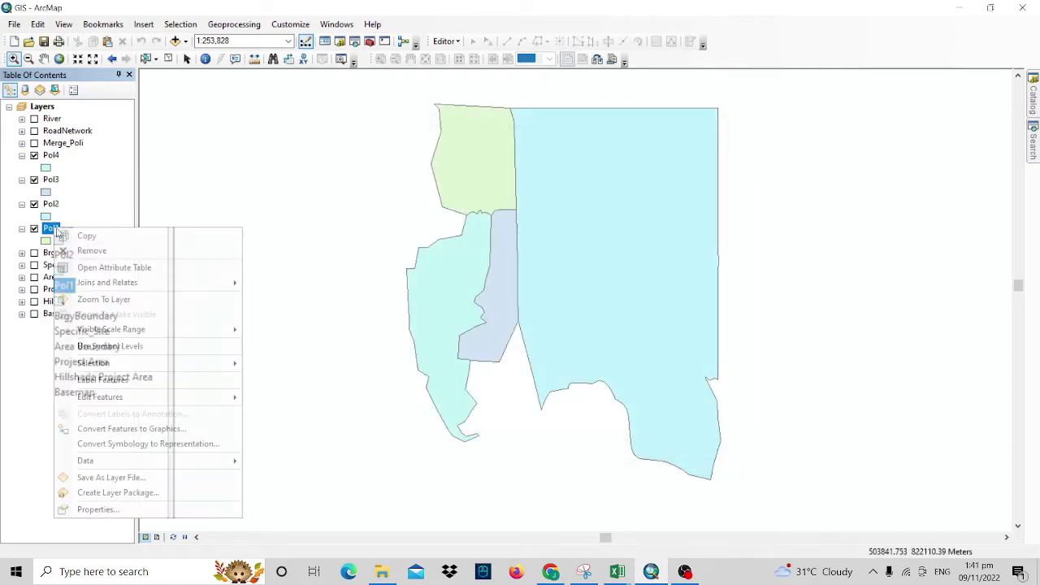
left_click(122, 509)
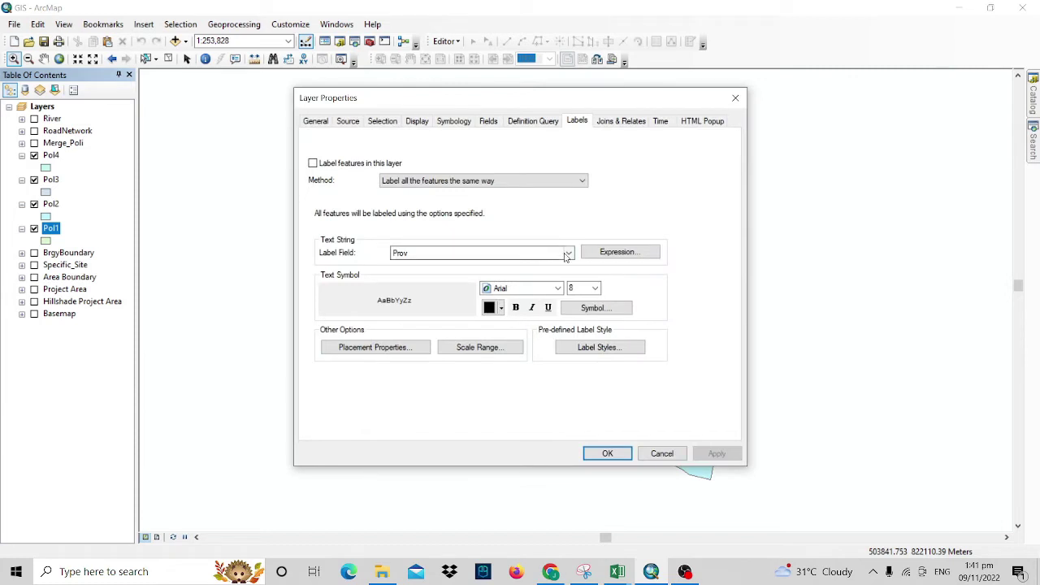
left_click(568, 252)
left_click(435, 295)
left_click(715, 453)
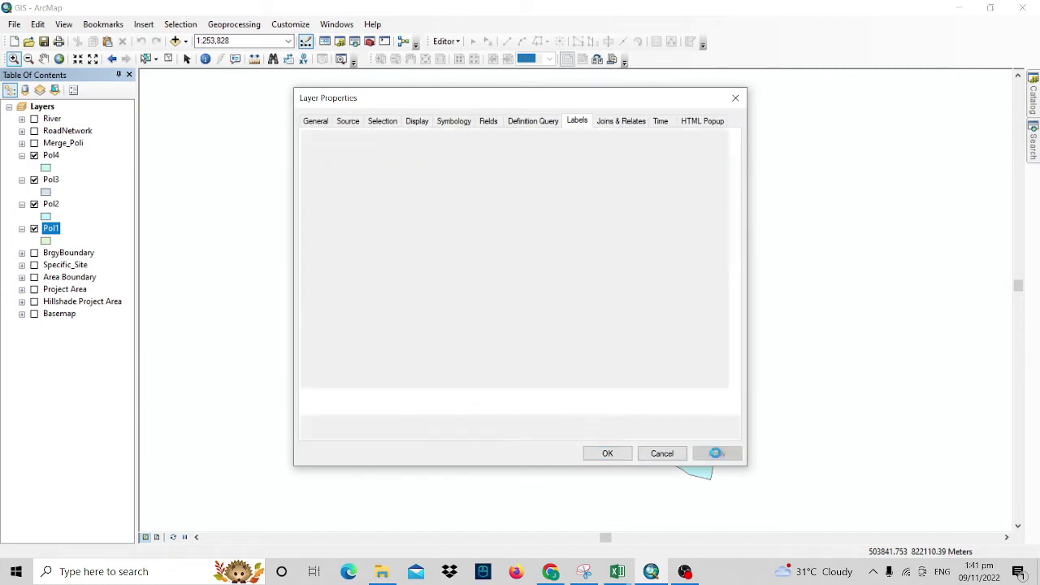
left_click(607, 453)
Step: Turn on feature labels for the Pol4, Pol3, Pol2 and Pol1 layers
right_click(57, 155)
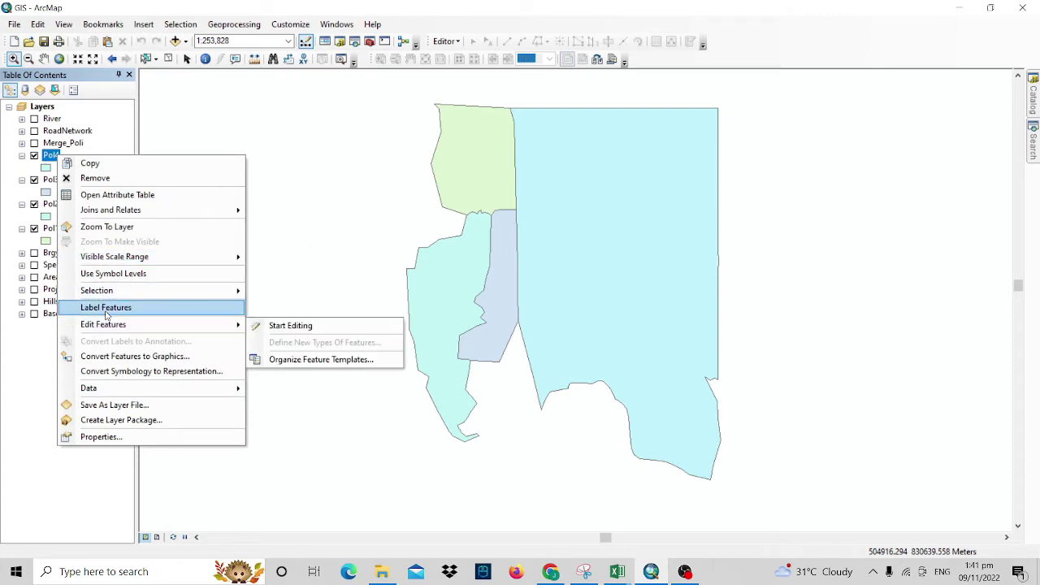
left_click(106, 307)
right_click(51, 180)
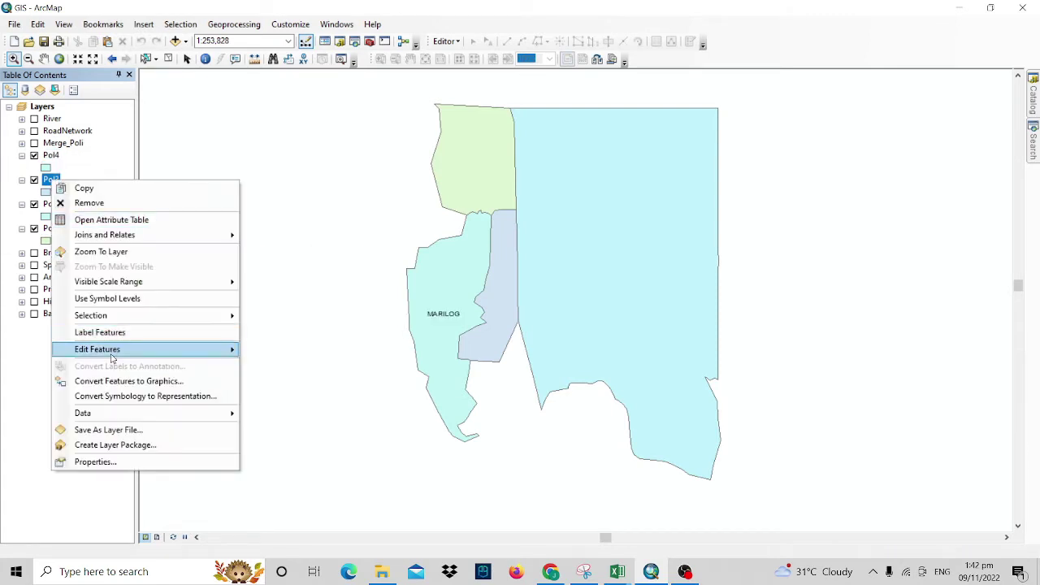
left_click(100, 332)
right_click(50, 204)
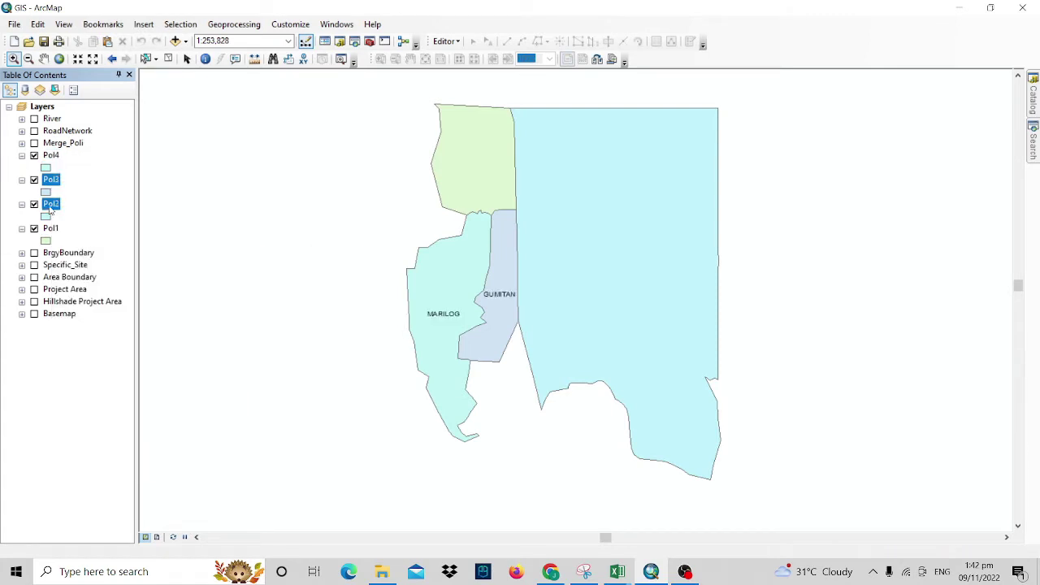
left_click(101, 356)
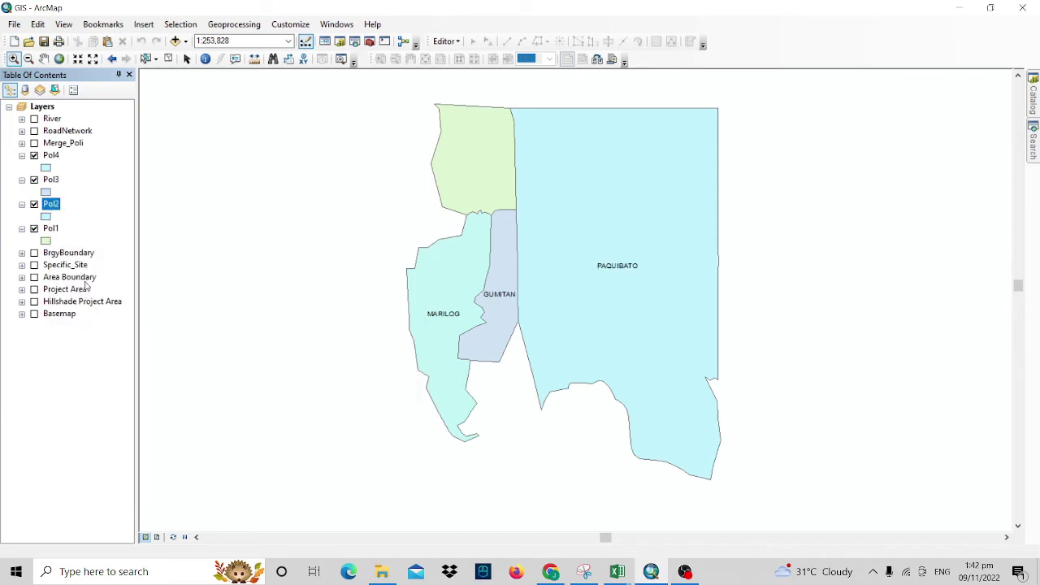
right_click(50, 230)
left_click(101, 381)
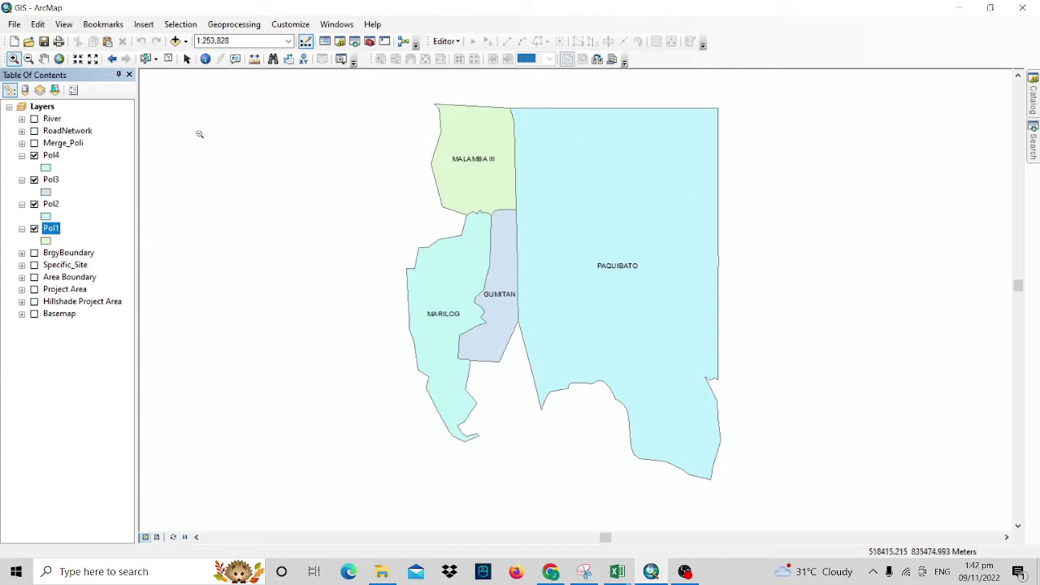
Step: Hide the Pol4, Pol3, Pol2 and Pol1 layers one by one and show them again to identify each polygon
left_click(34, 155)
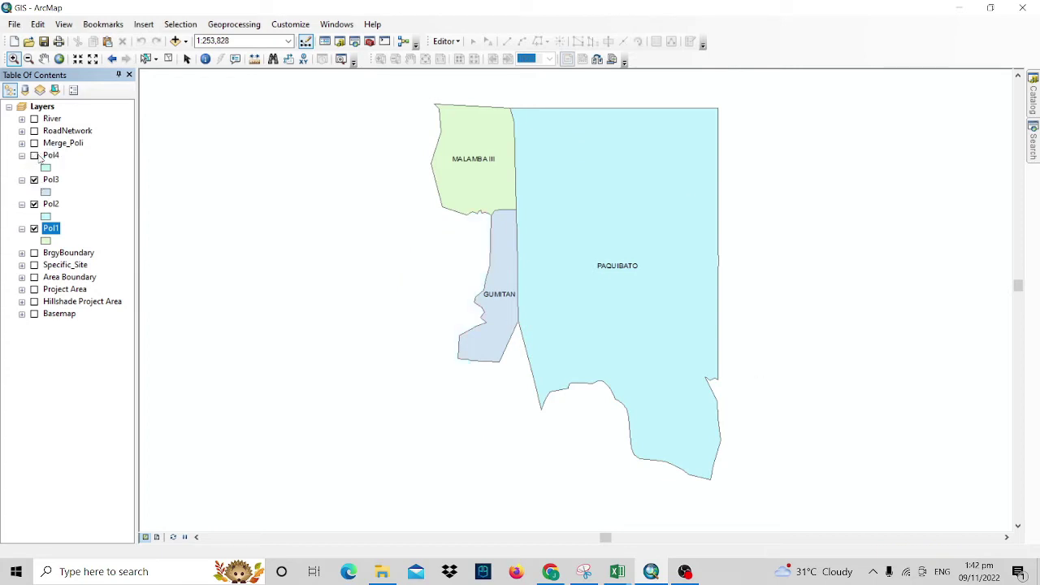
left_click(34, 179)
left_click(34, 204)
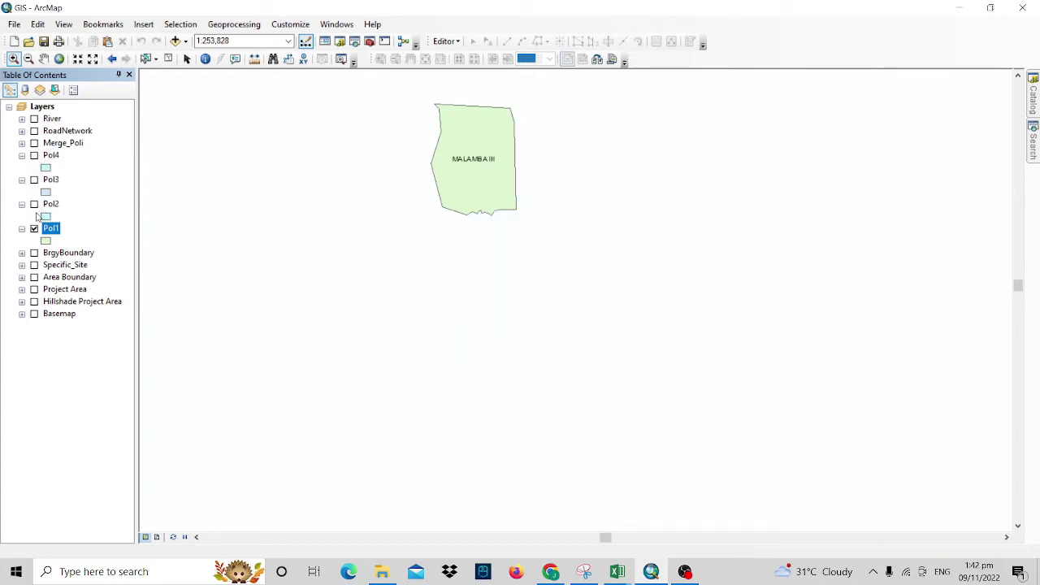
left_click(34, 229)
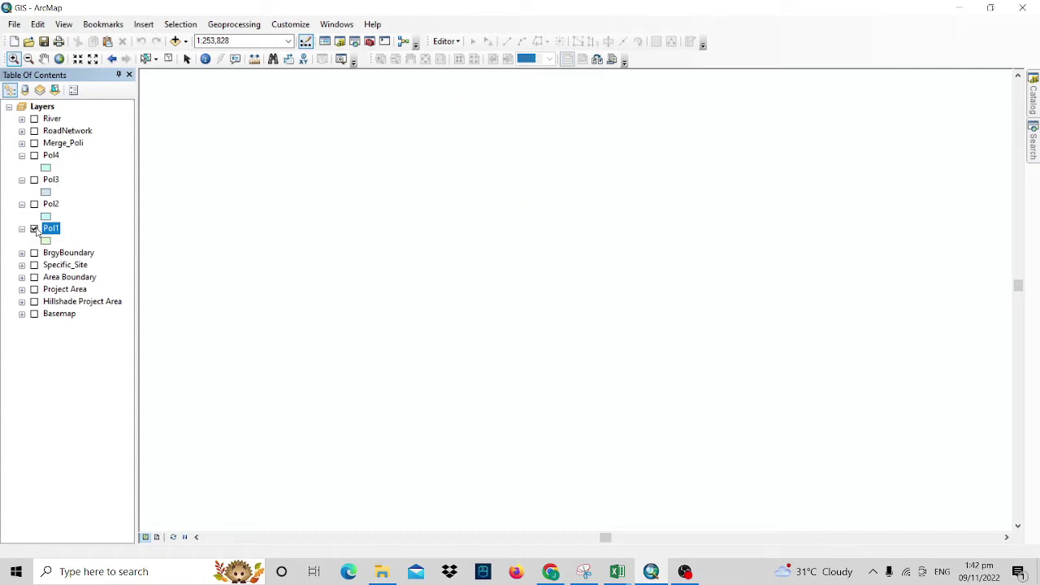
left_click(34, 204)
left_click(34, 179)
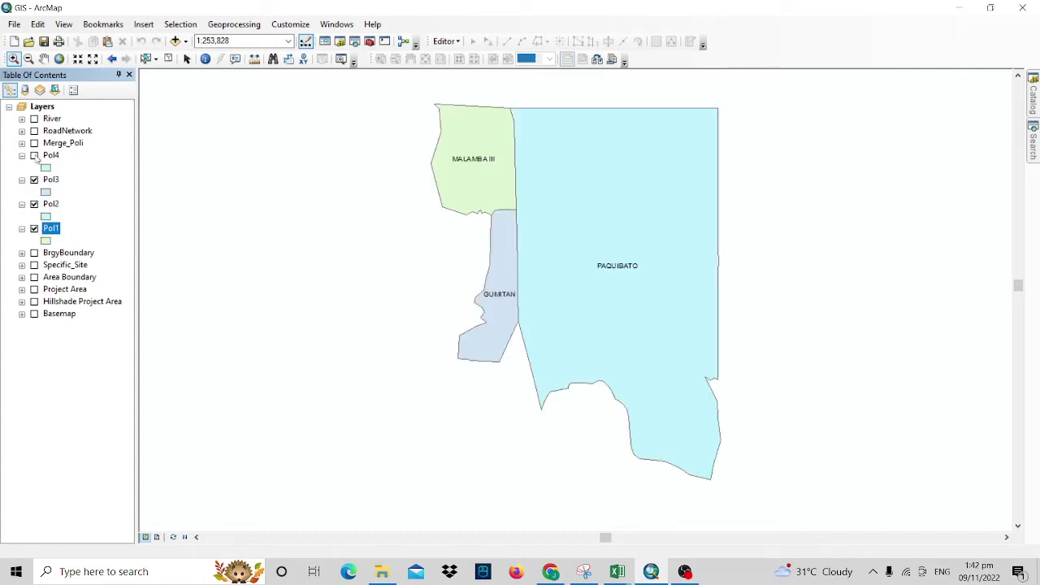
left_click(34, 155)
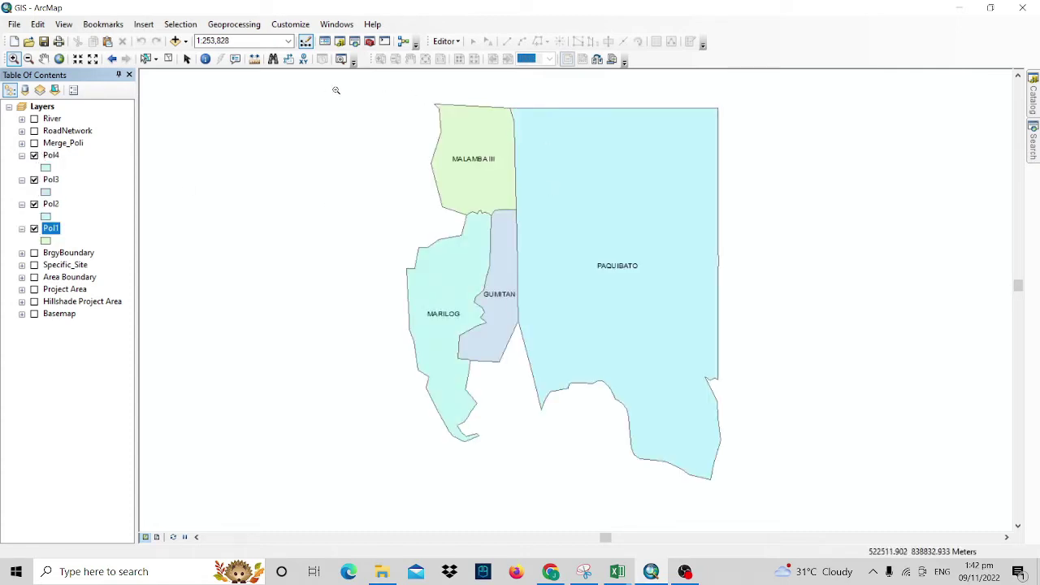
left_click_drag(328, 76, 808, 507)
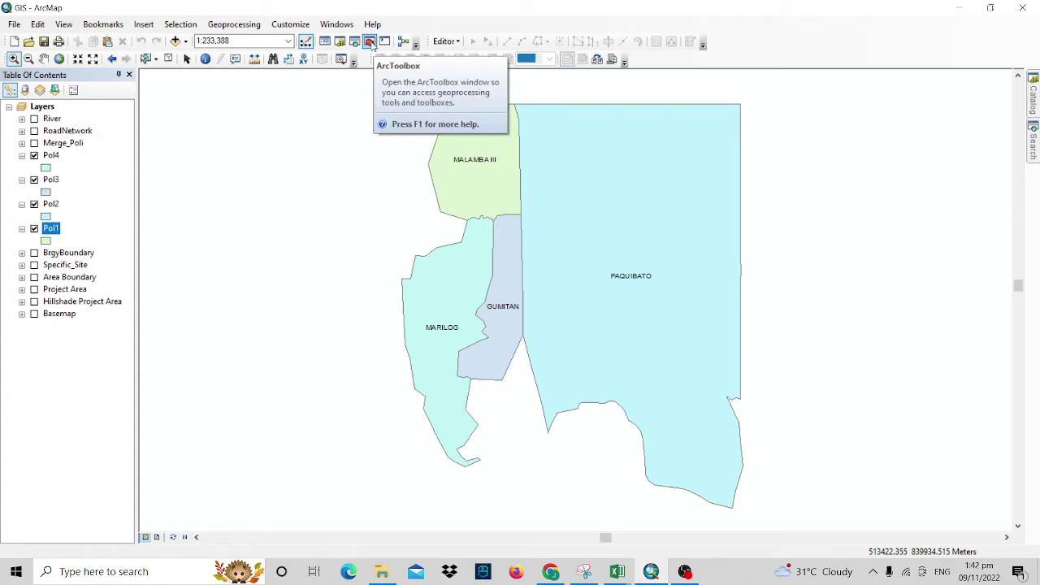
Step: Search the available tools for Union, close the search, and look for Union among the geoprocessing commands
left_click(1033, 150)
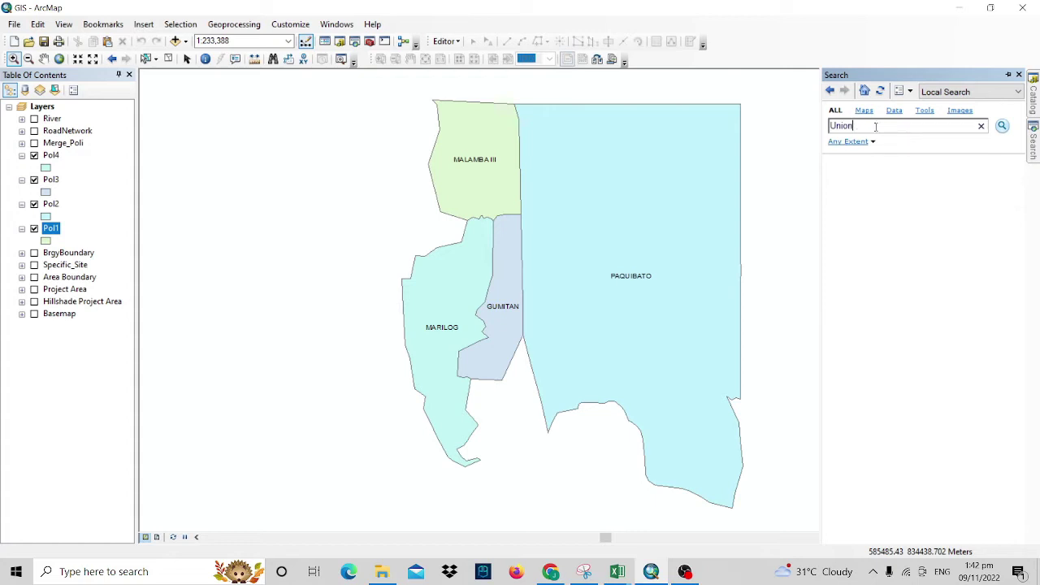
key("Return")
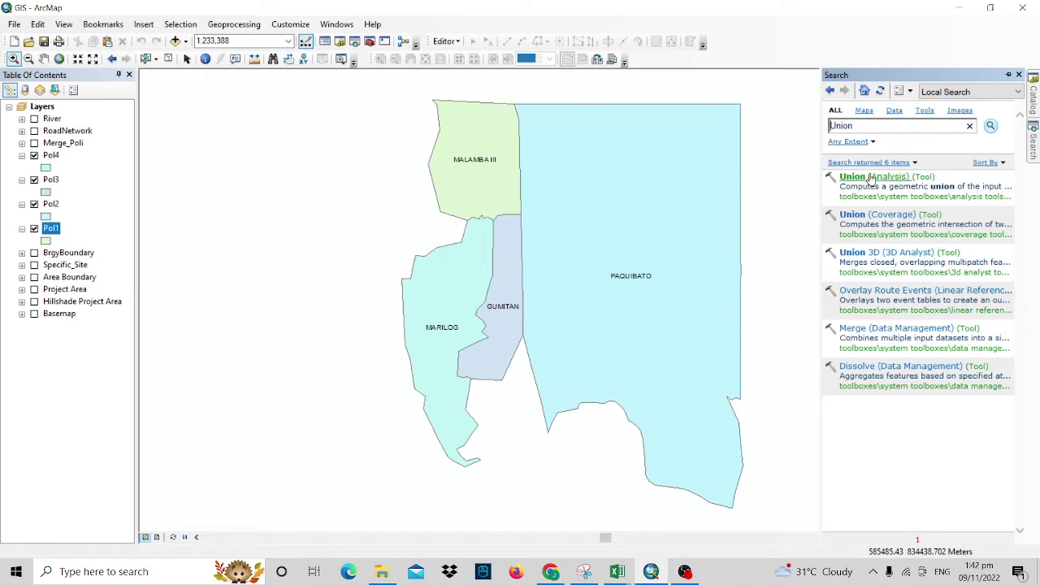
left_click(1018, 74)
left_click(230, 24)
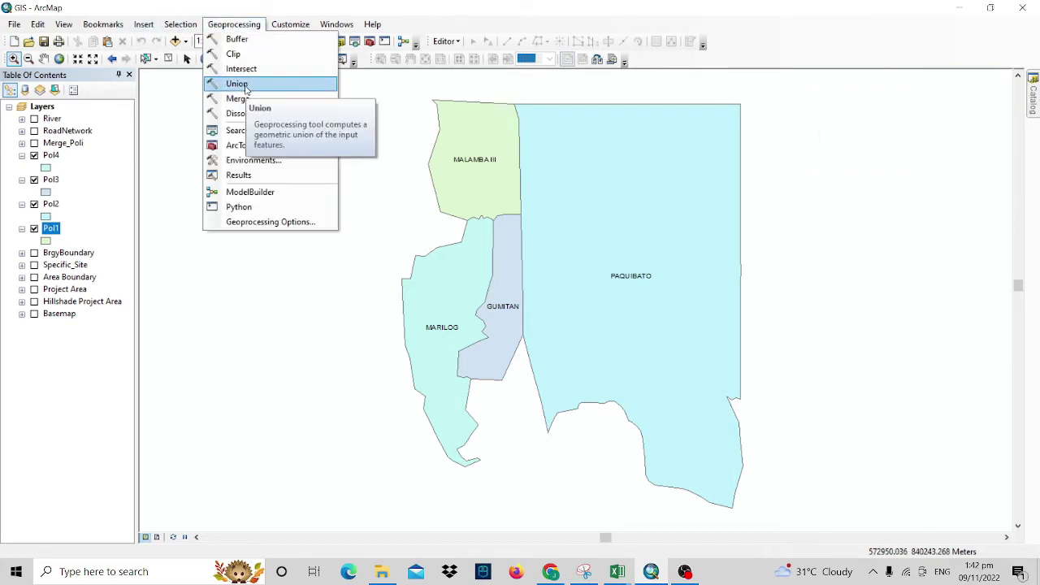
Step: Open the Union tool from the Overlay toolset of Analysis Tools in ArcToolbox
left_click(369, 42)
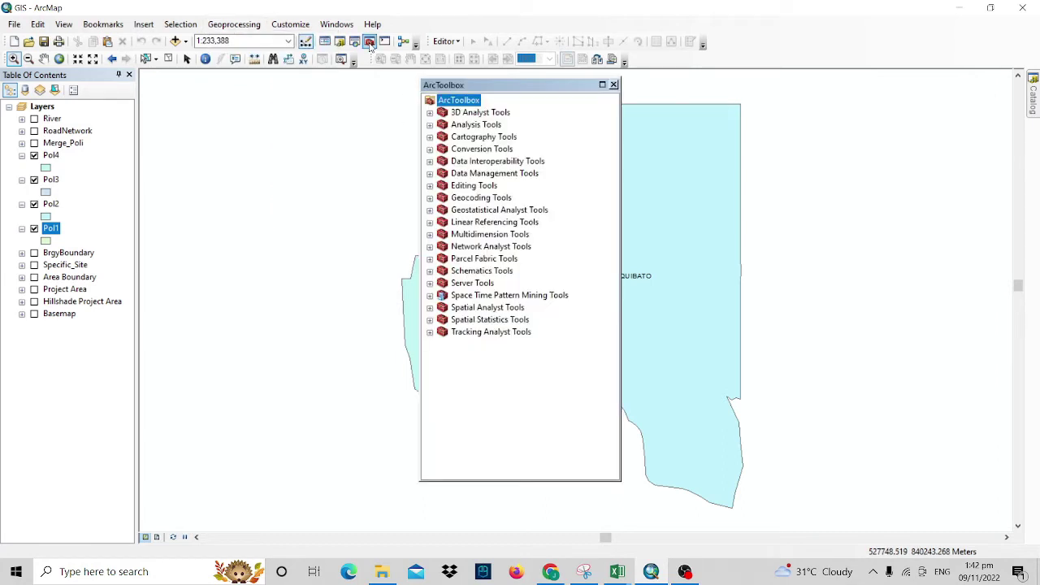
left_click(430, 125)
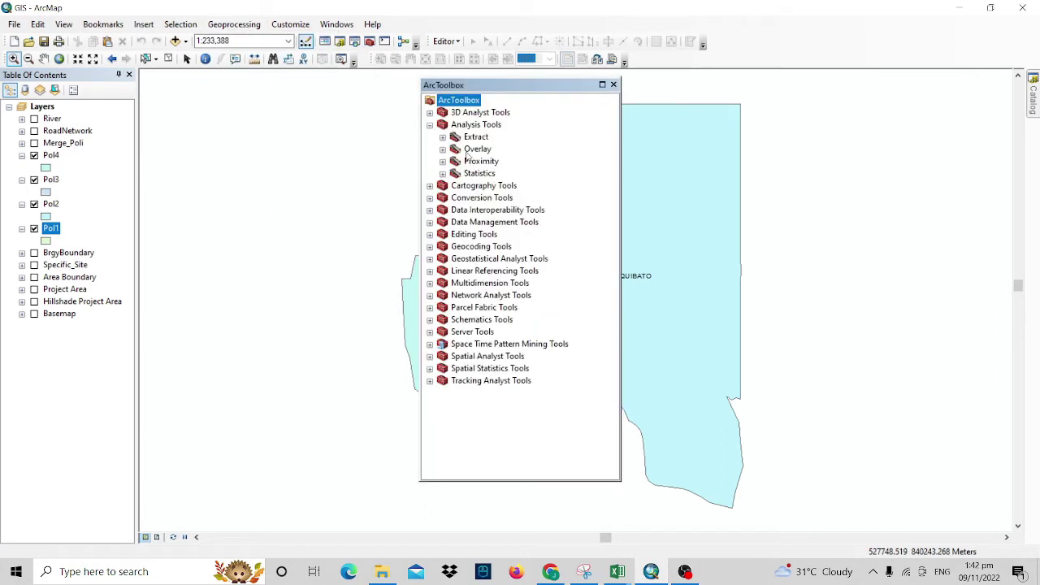
left_click(470, 125)
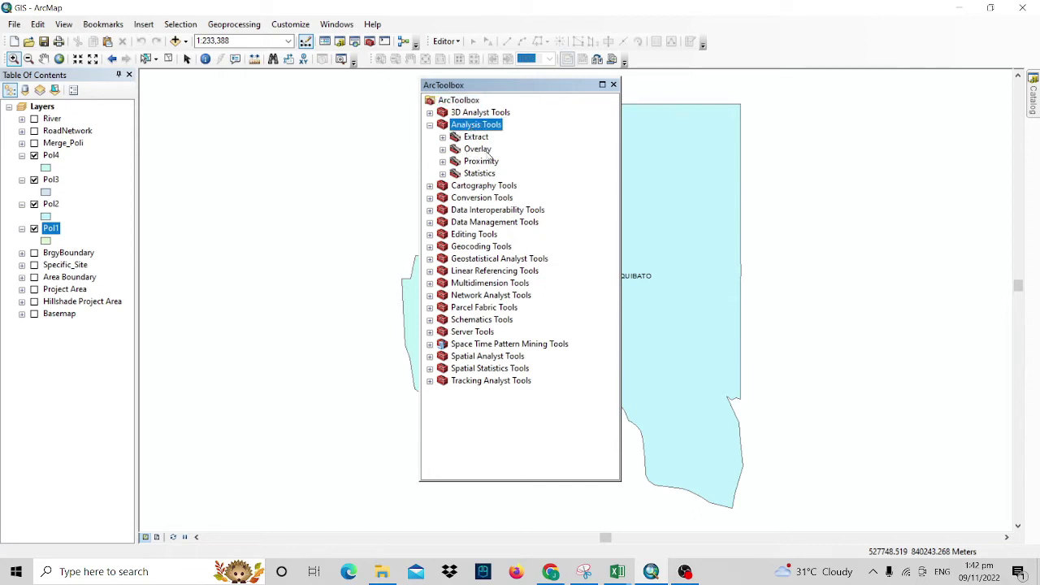
left_click(479, 149)
left_click(442, 149)
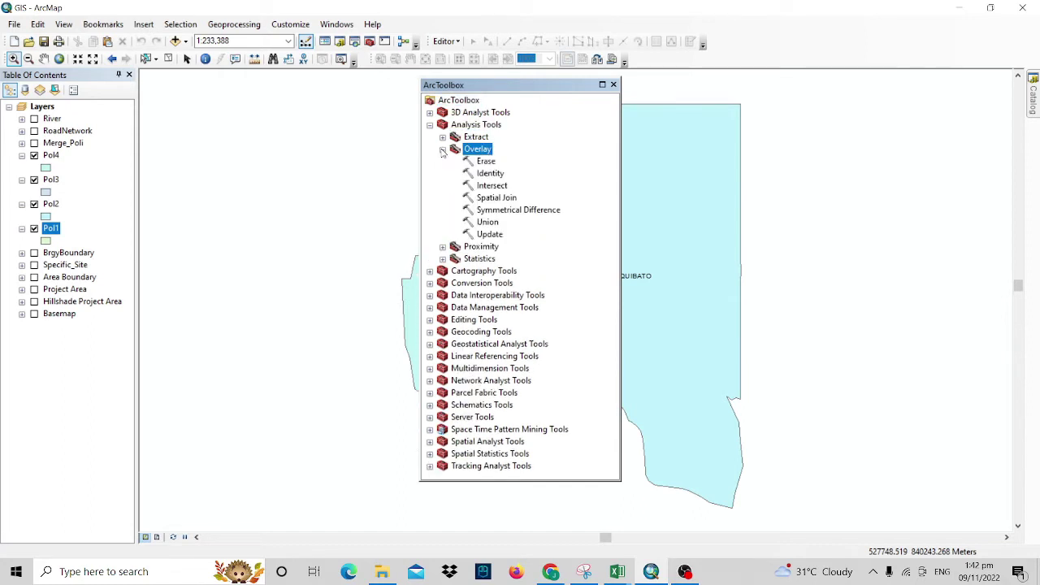
left_click(488, 222)
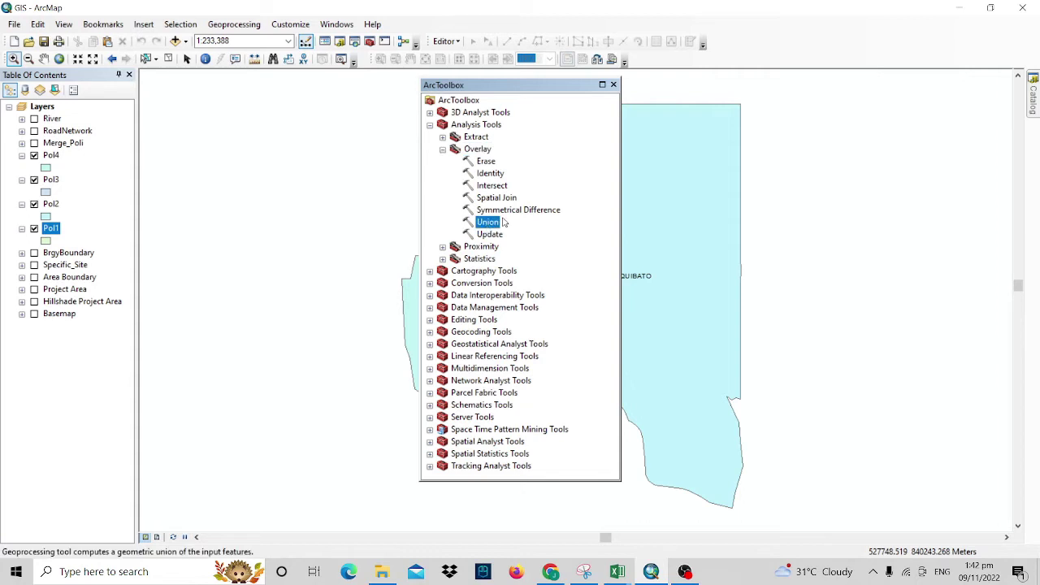
double_click(488, 223)
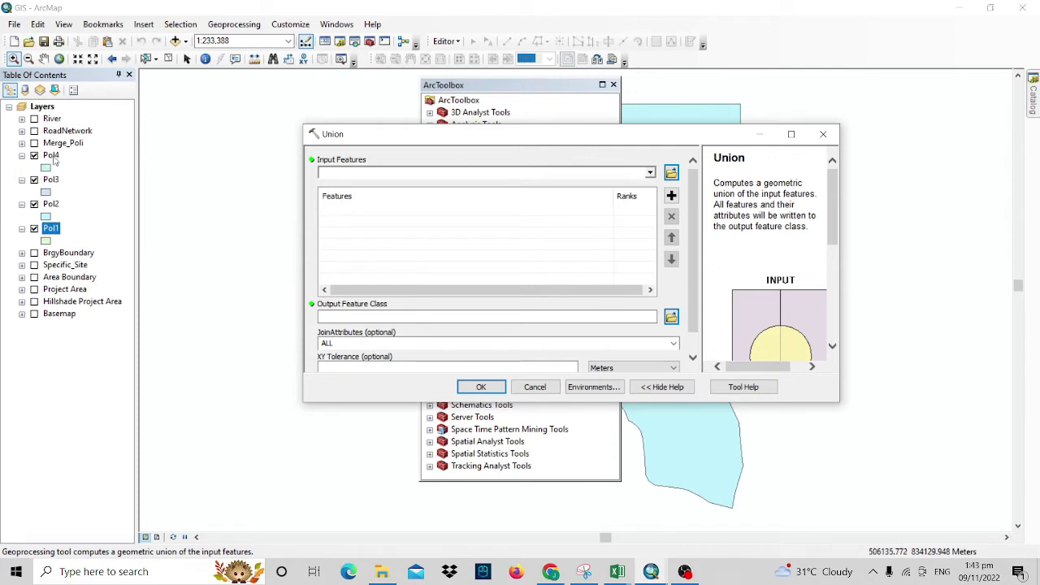
Step: Add the Pol1, Pol2, Pol3 and Pol4 layers as input features of the Union tool
left_click(650, 175)
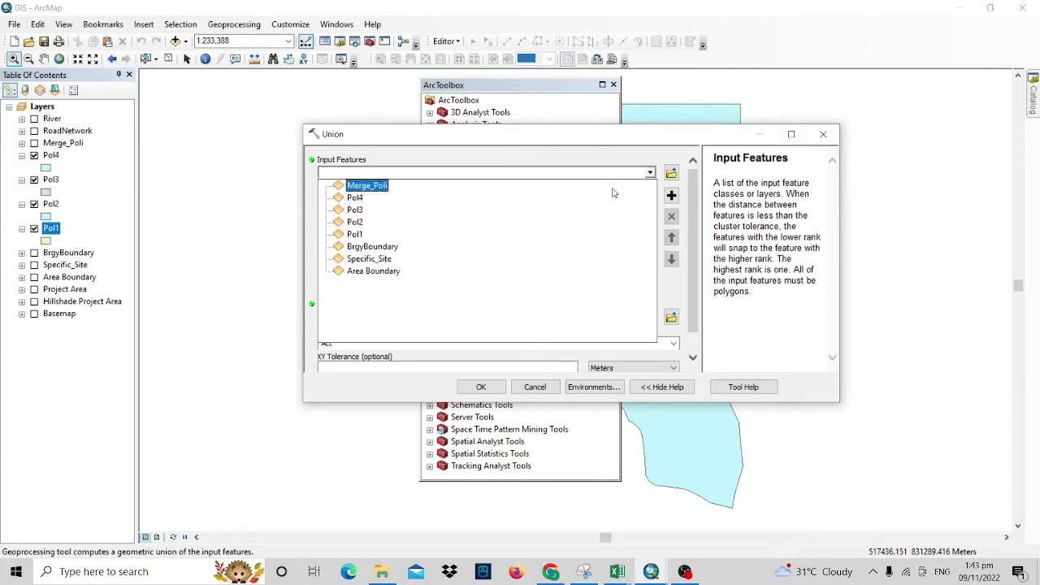
left_click(649, 175)
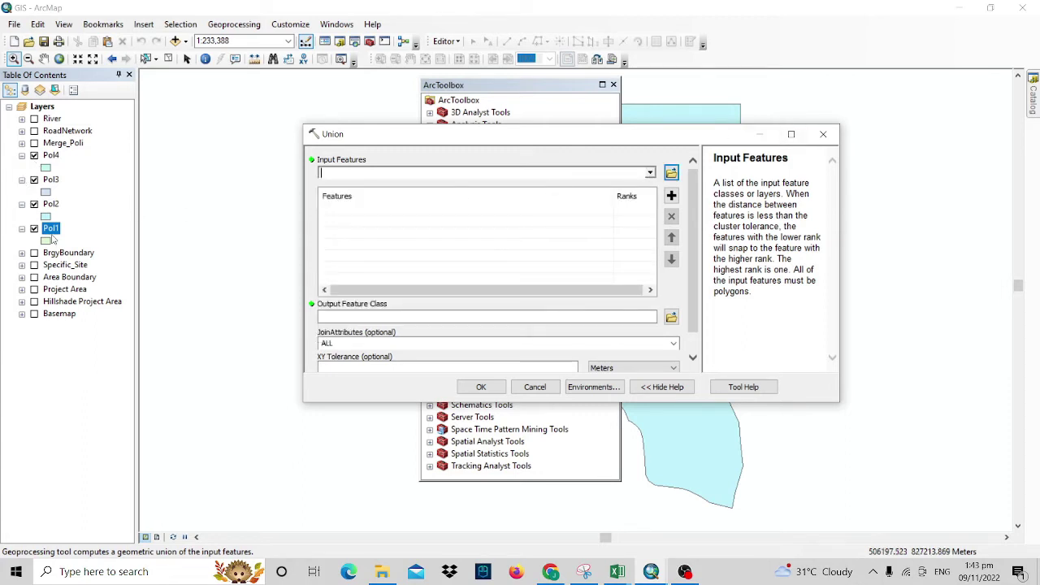
left_click_drag(53, 231, 342, 216)
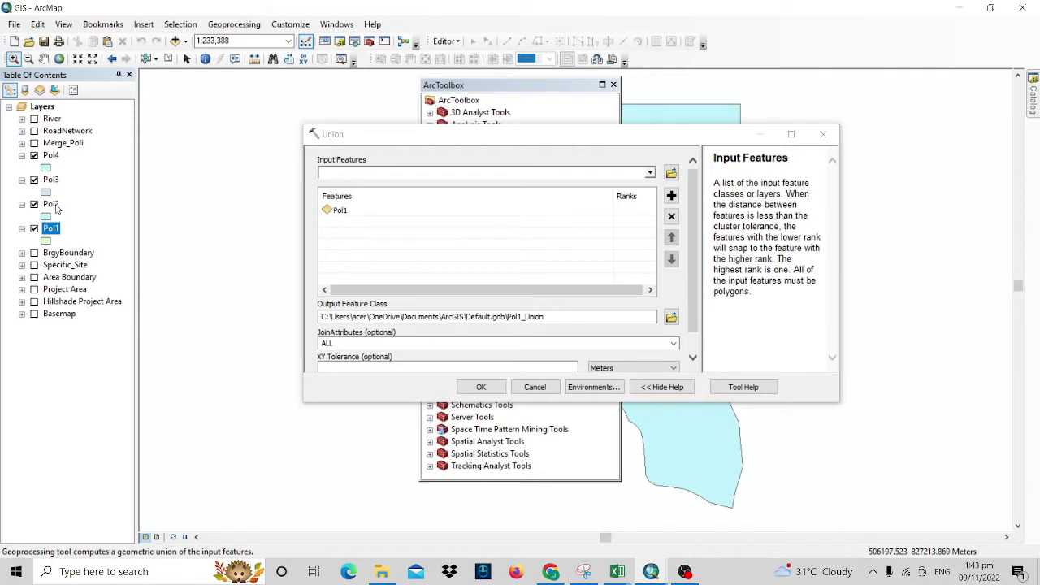
left_click_drag(55, 209, 341, 223)
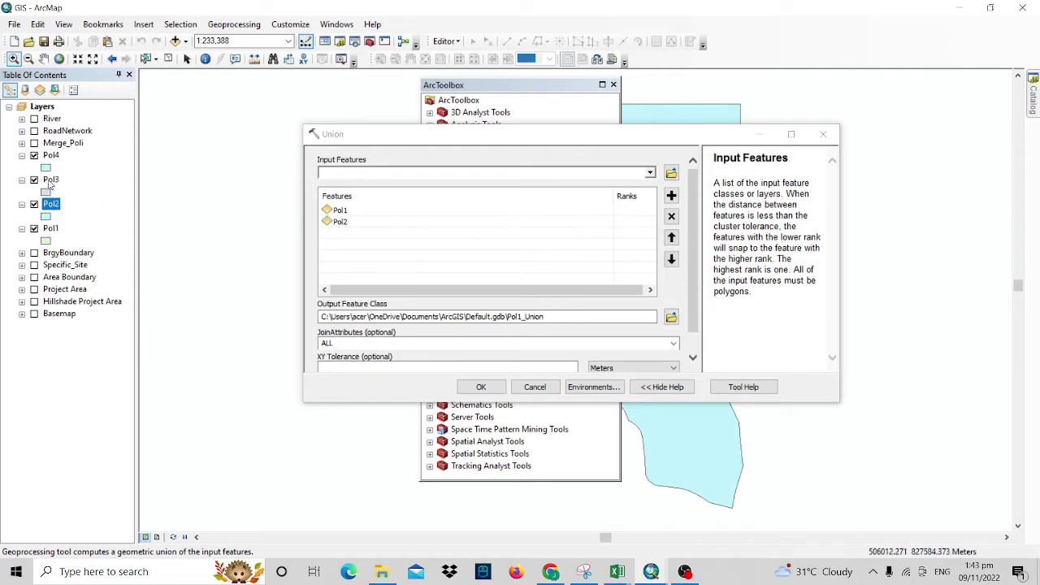
left_click_drag(50, 181, 341, 235)
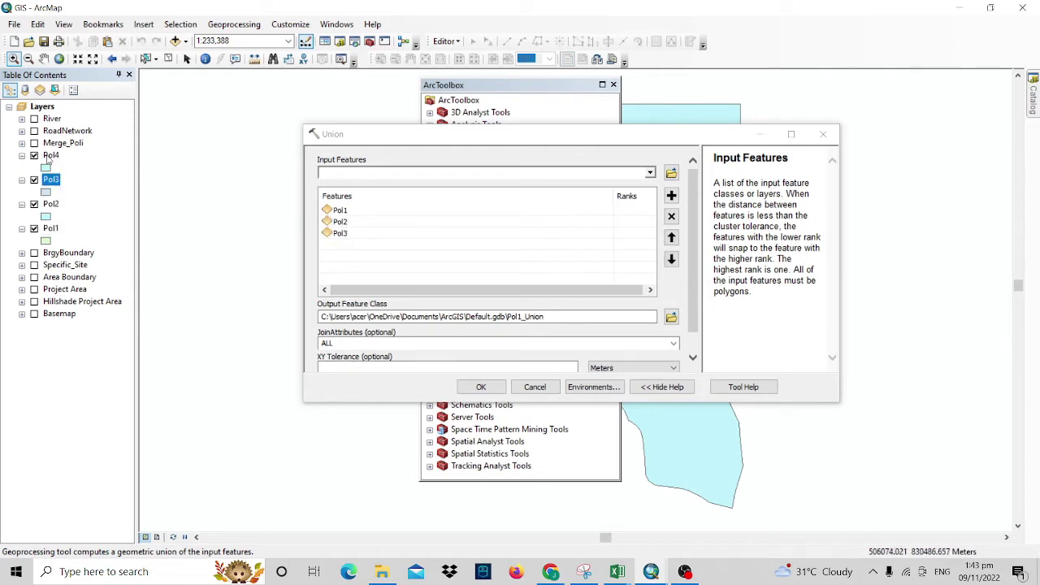
left_click_drag(48, 157, 330, 233)
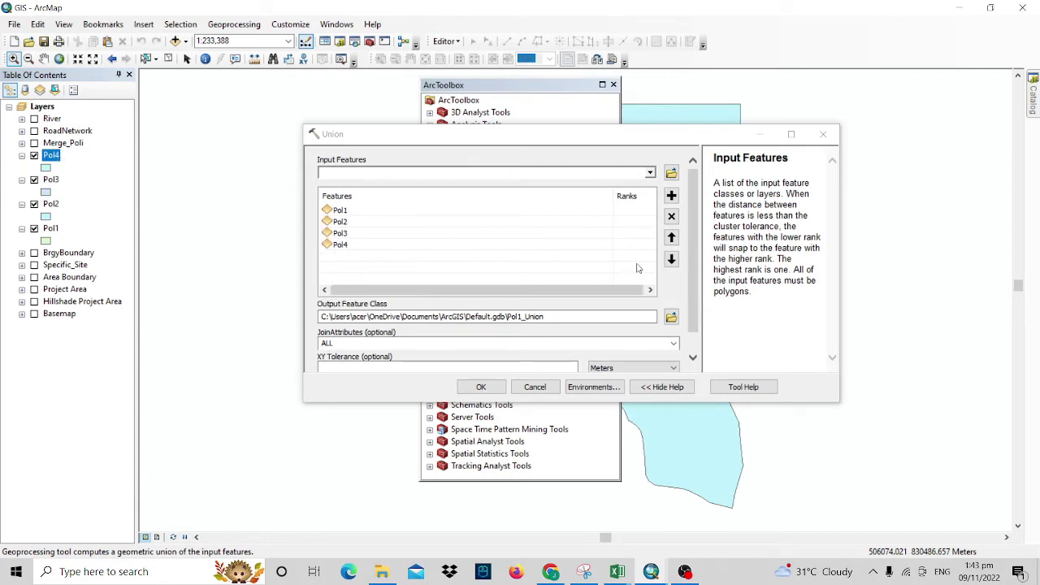
Step: Set the Union output feature class to Union_Poli in the GIS Tutorial folder
left_click_drag(692, 252, 701, 305)
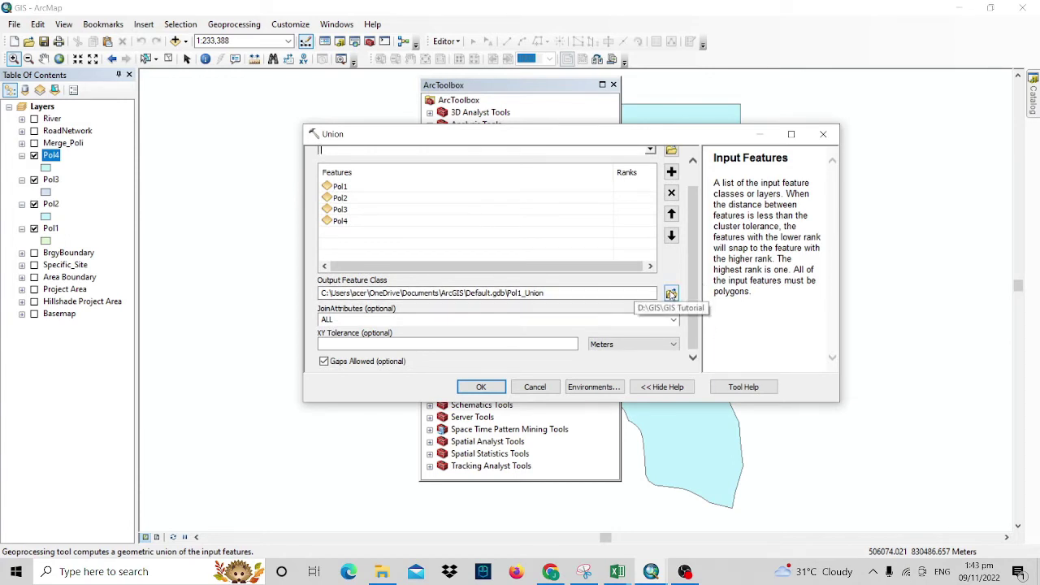
left_click(670, 294)
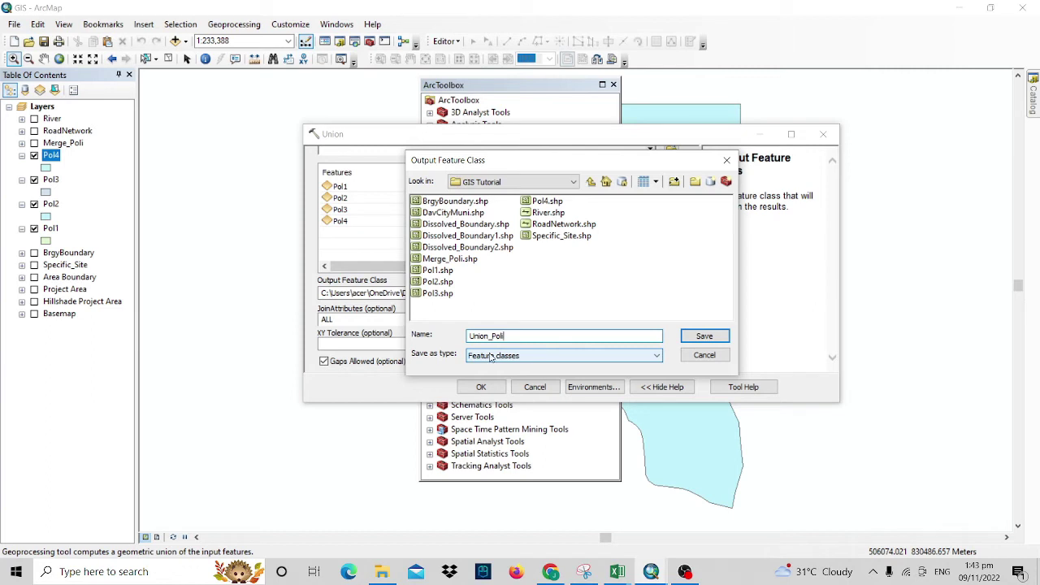
left_click(704, 335)
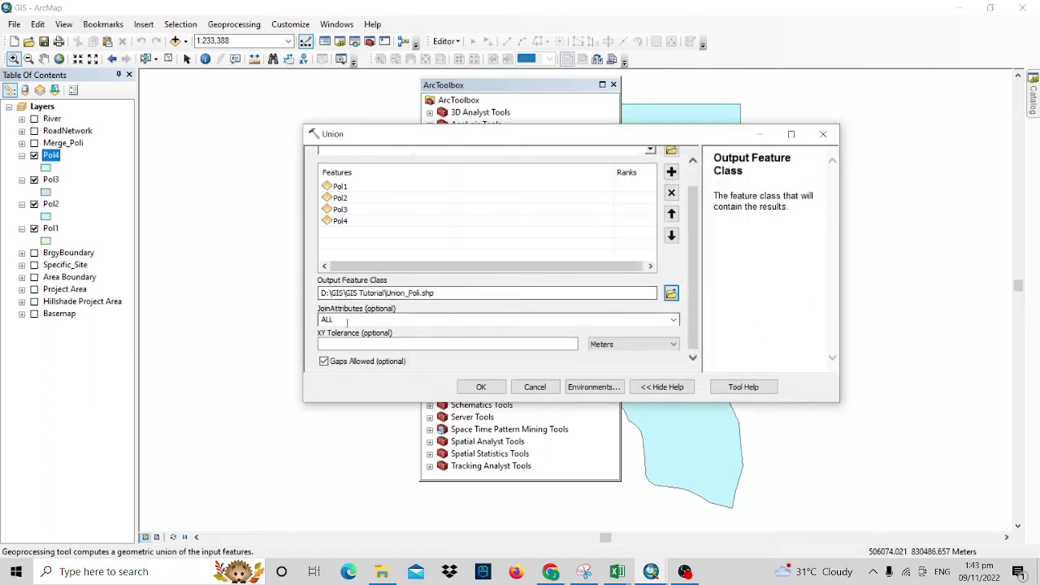
Step: Keep JoinAttributes at ALL with gaps allowed and run the Union
left_click(674, 320)
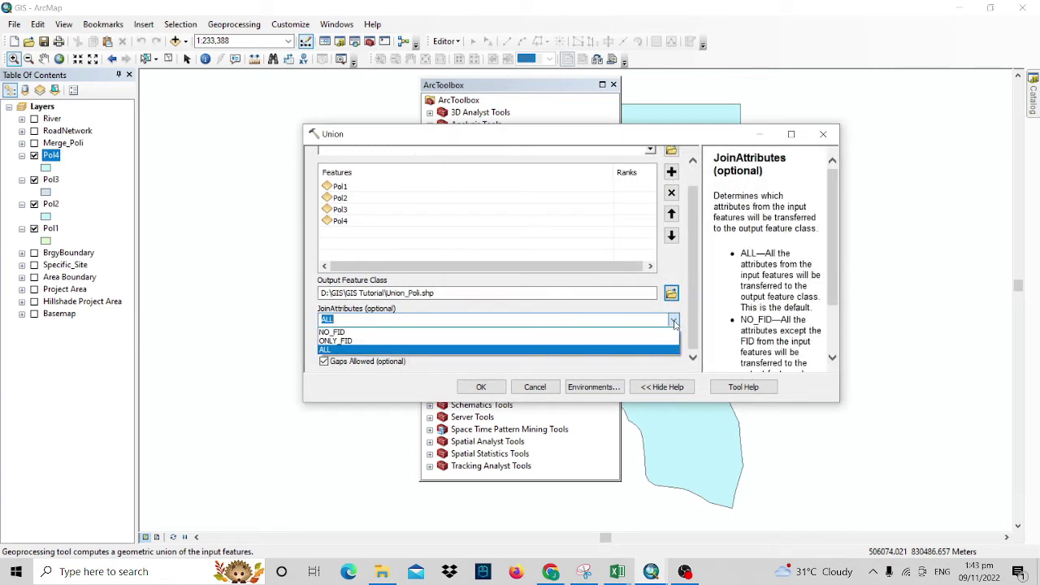
left_click(673, 320)
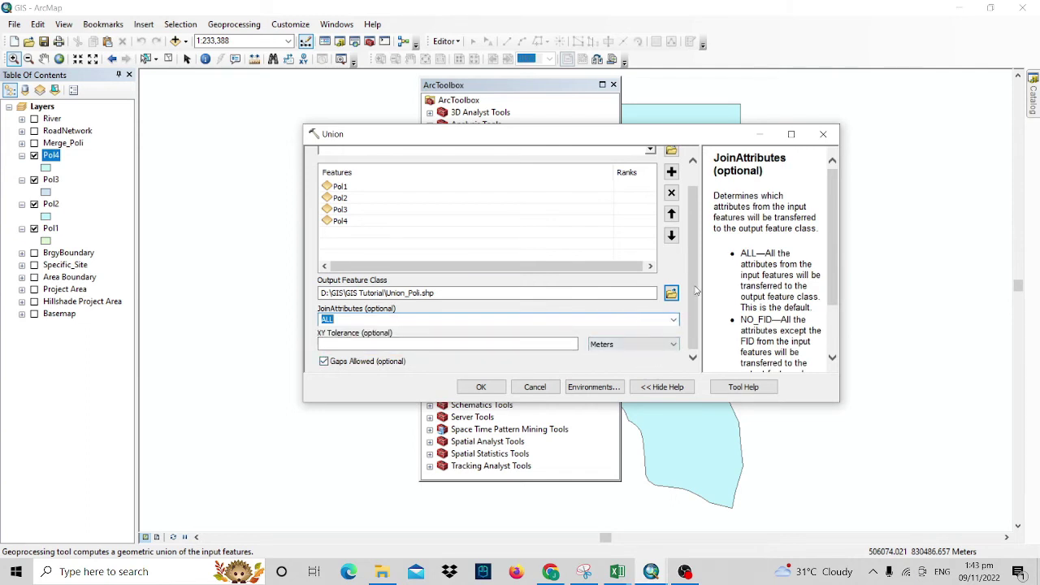
left_click(324, 361)
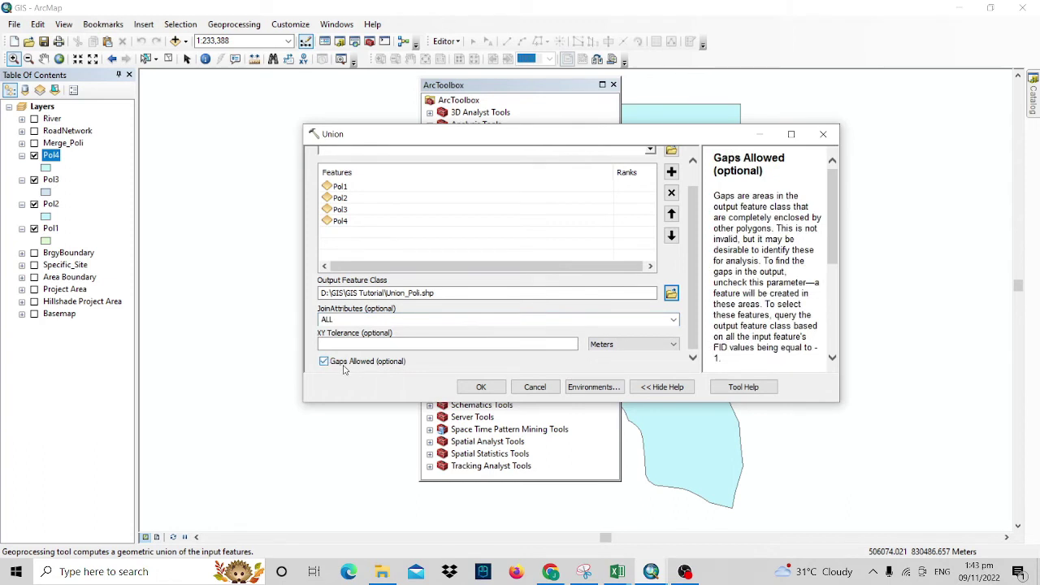
left_click(481, 386)
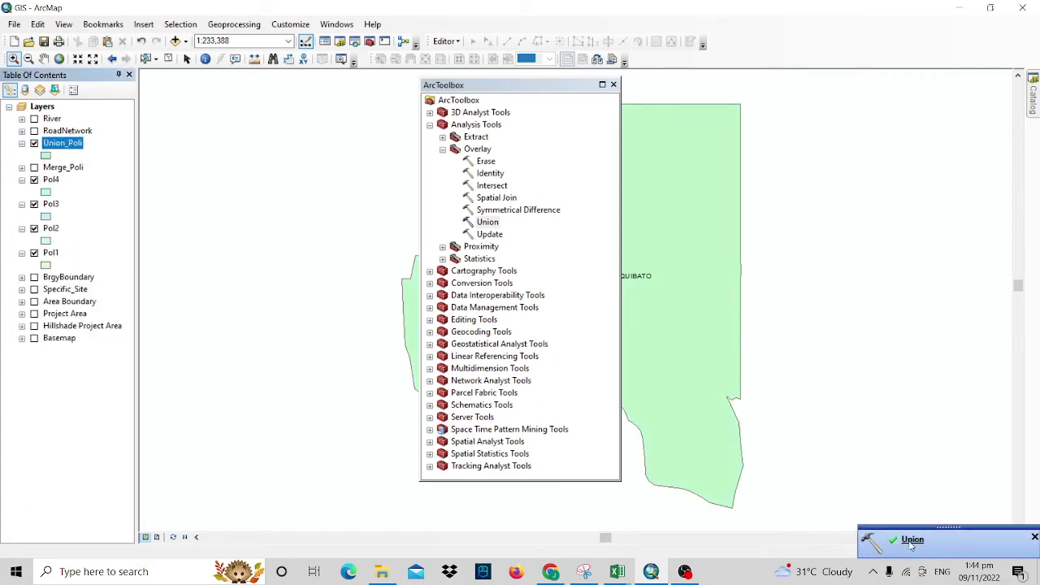
Step: Collapse the Analysis Tools toolsets and close ArcToolbox
left_click(442, 149)
left_click(442, 138)
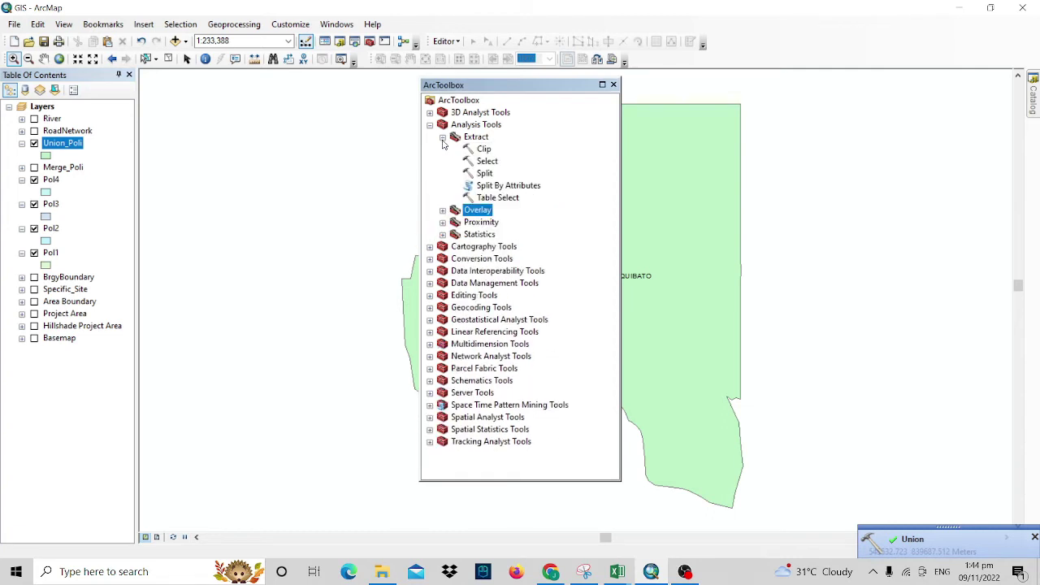
left_click(442, 138)
left_click(429, 125)
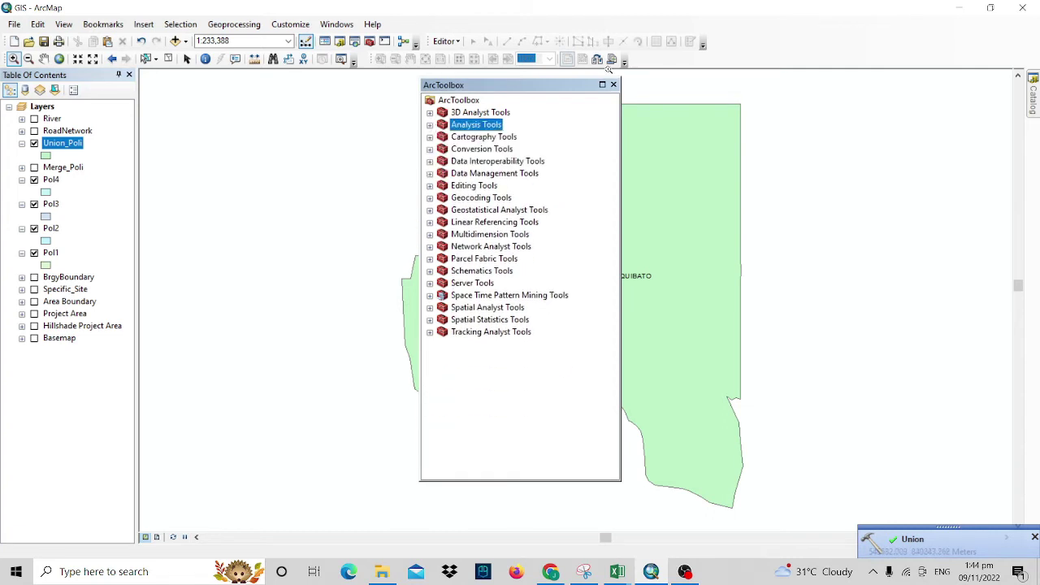
left_click(613, 85)
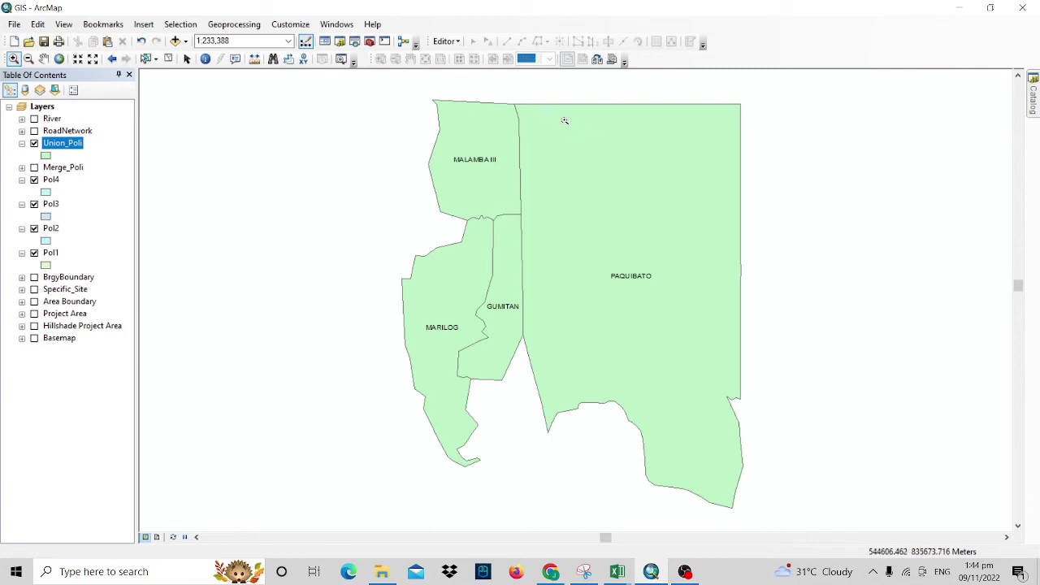
Step: Hide the Pol4, Pol3, Pol2 and Pol1 layers, leaving only Union_Poli displayed
left_click(33, 179)
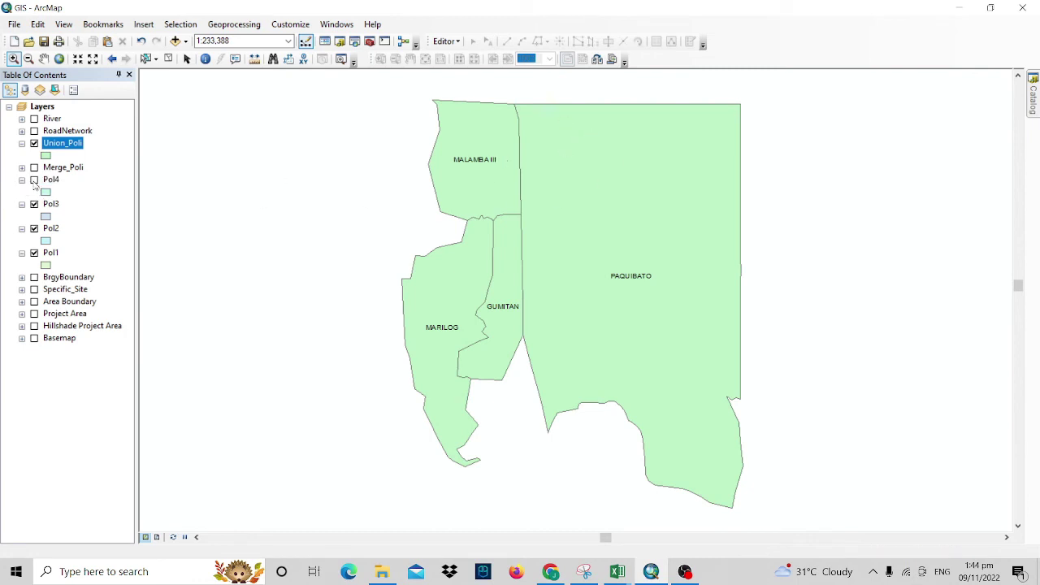
left_click(33, 204)
left_click(33, 229)
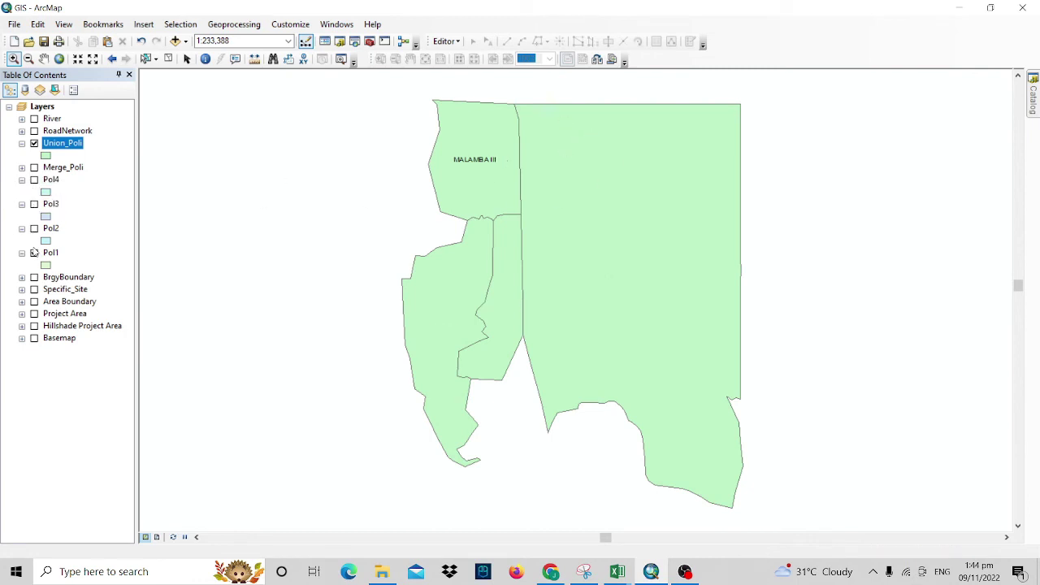
left_click(33, 253)
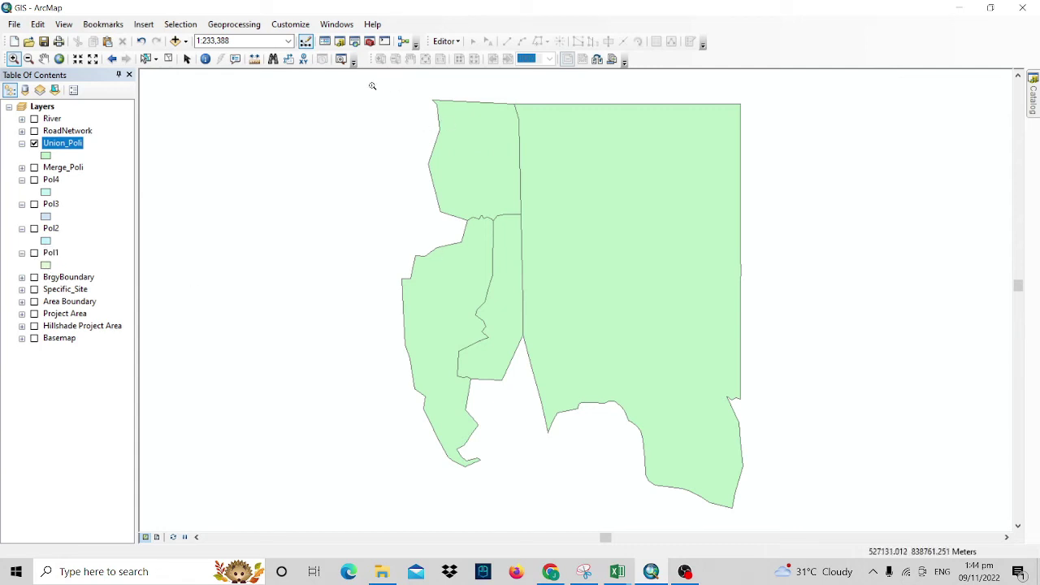
Step: Inspect the shared polygon boundaries of Union_Poli up close and return to the layer's full extent
left_click_drag(361, 84, 805, 516)
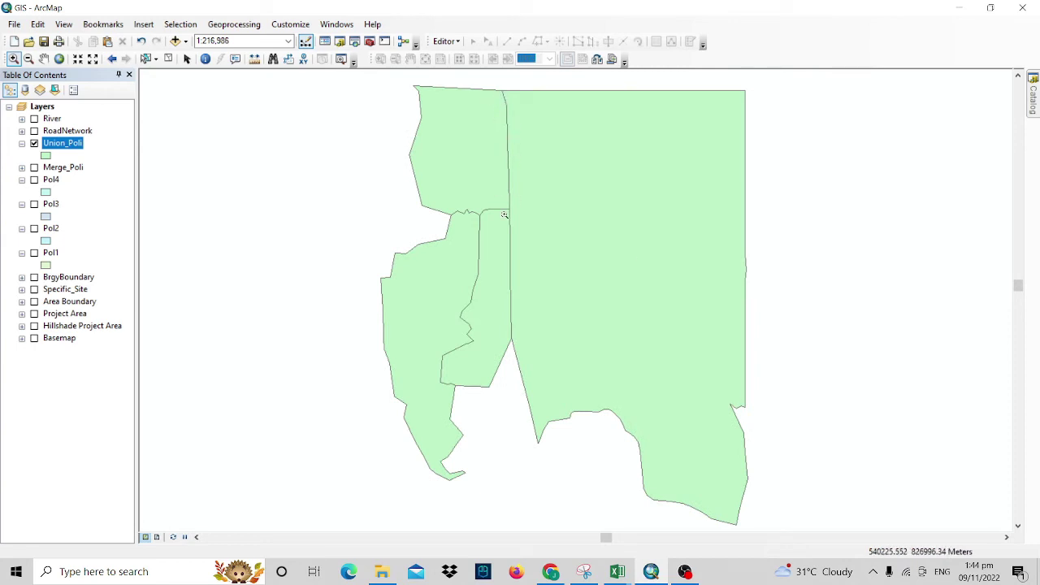
left_click(522, 353)
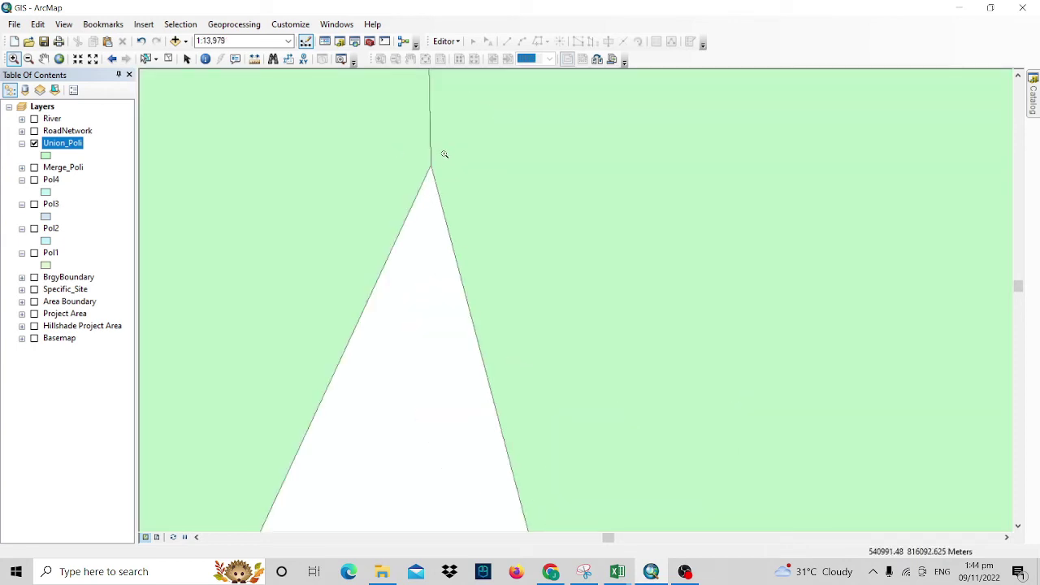
right_click(492, 220)
left_click(547, 231)
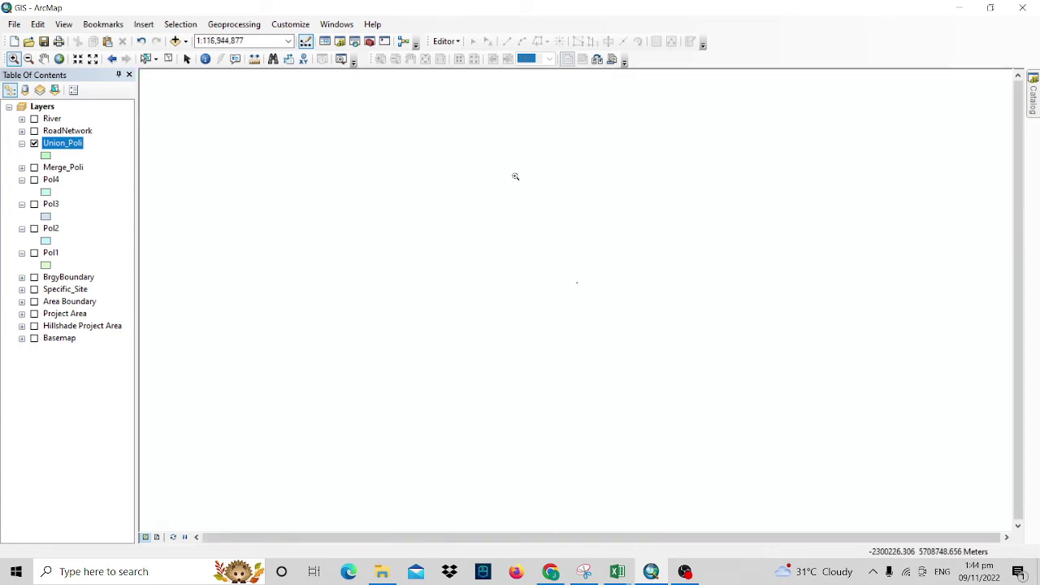
right_click(61, 147)
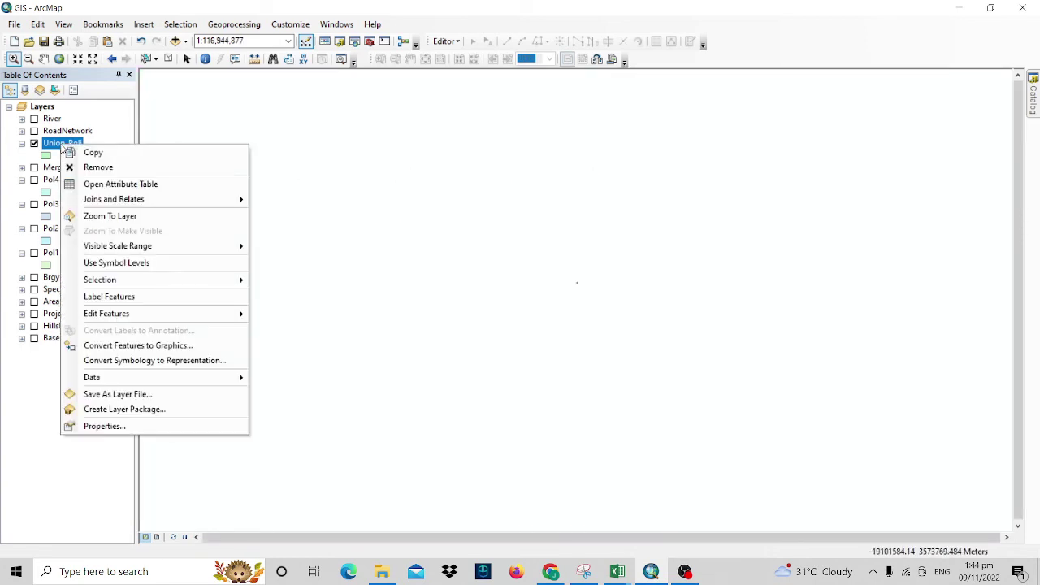
left_click(114, 215)
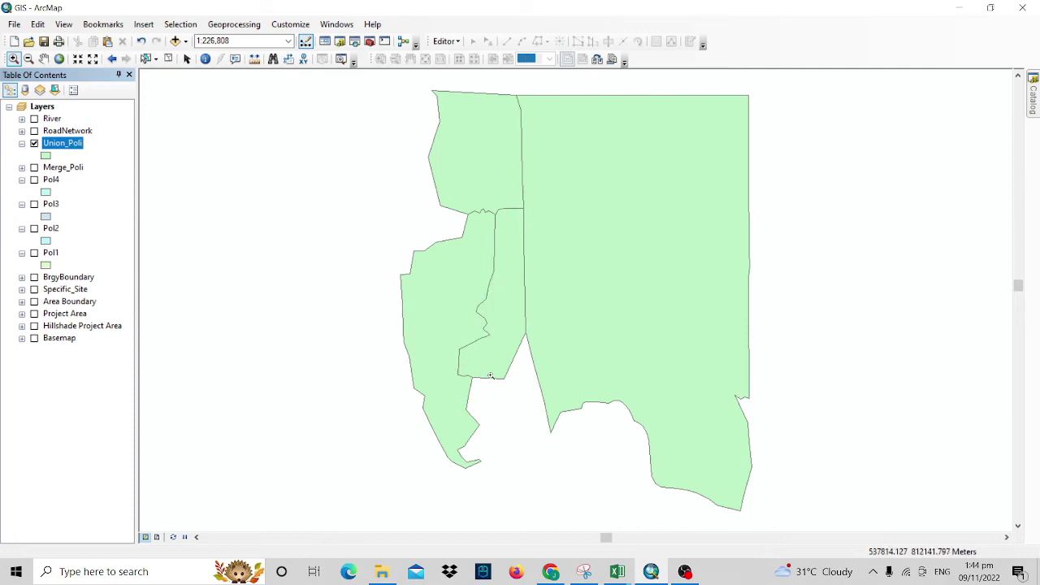
Step: Show and hide Merge_Poli, Pol4, Pol3, Pol1 and Union_Poli to compare the source polygons with the union result
left_click(34, 168)
left_click(34, 179)
left_click(34, 203)
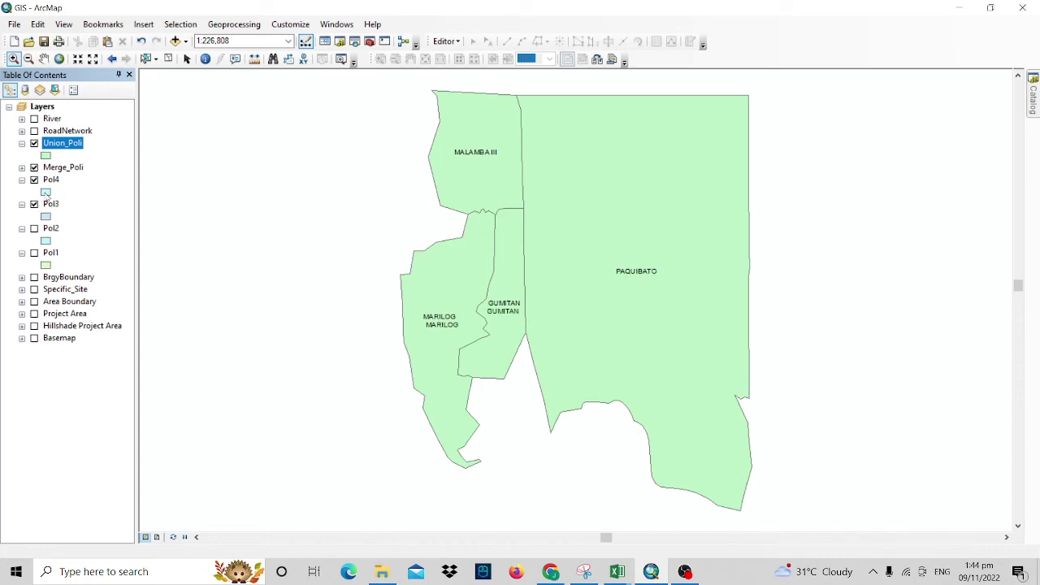
left_click(33, 169)
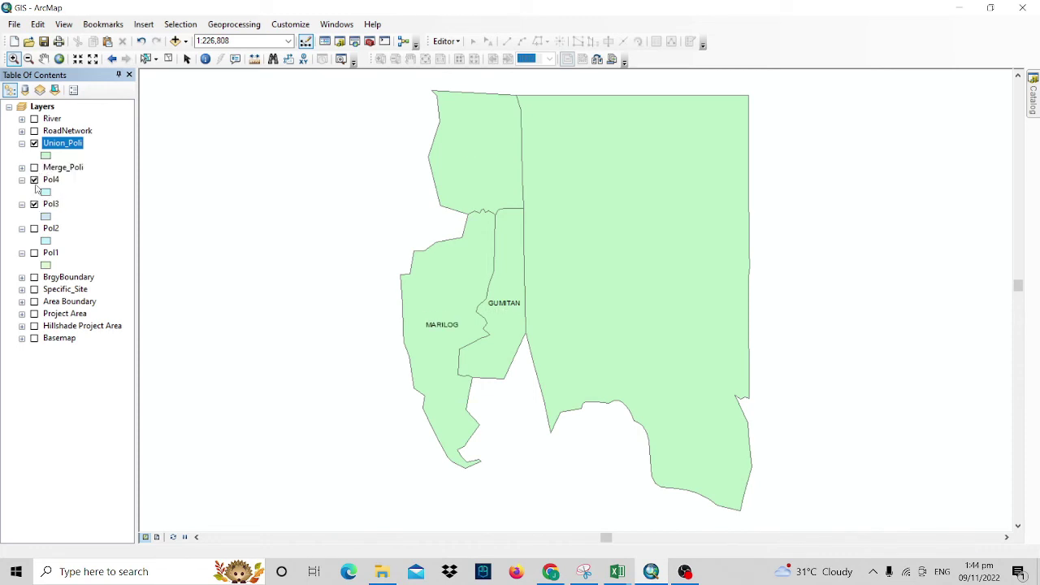
left_click(34, 252)
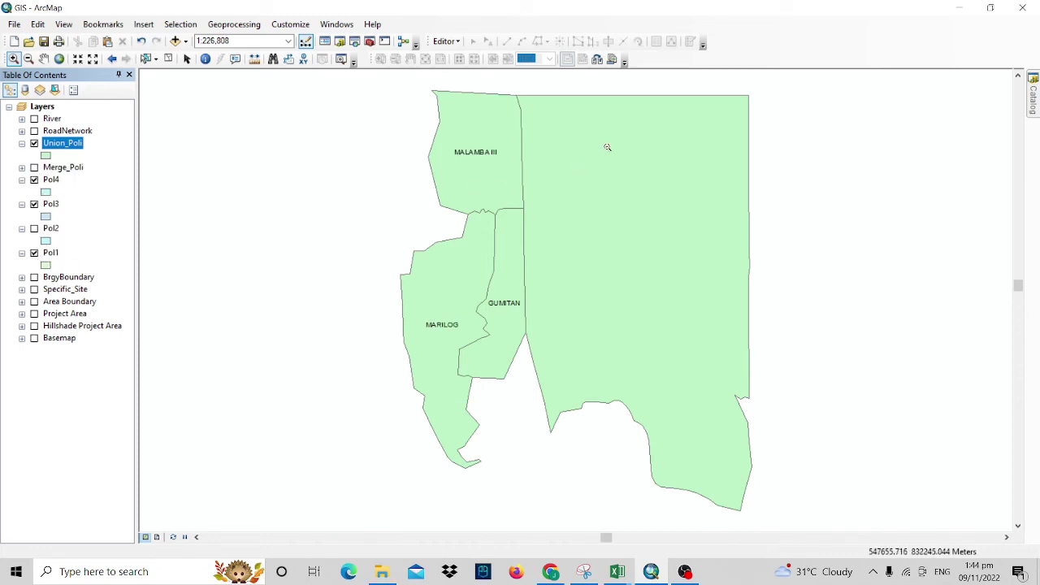
left_click(34, 180)
left_click(34, 205)
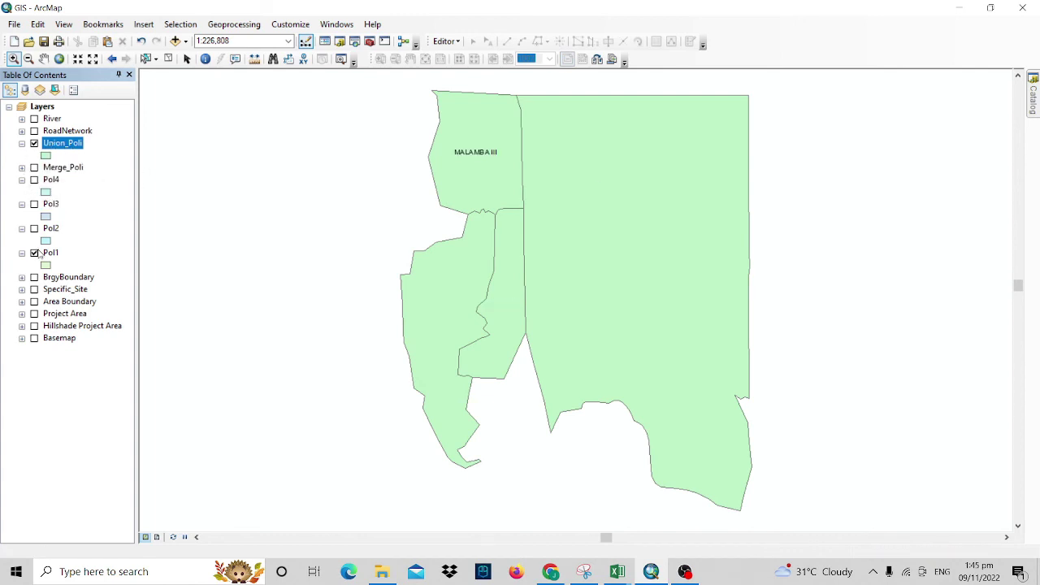
left_click(34, 143)
left_click(34, 144)
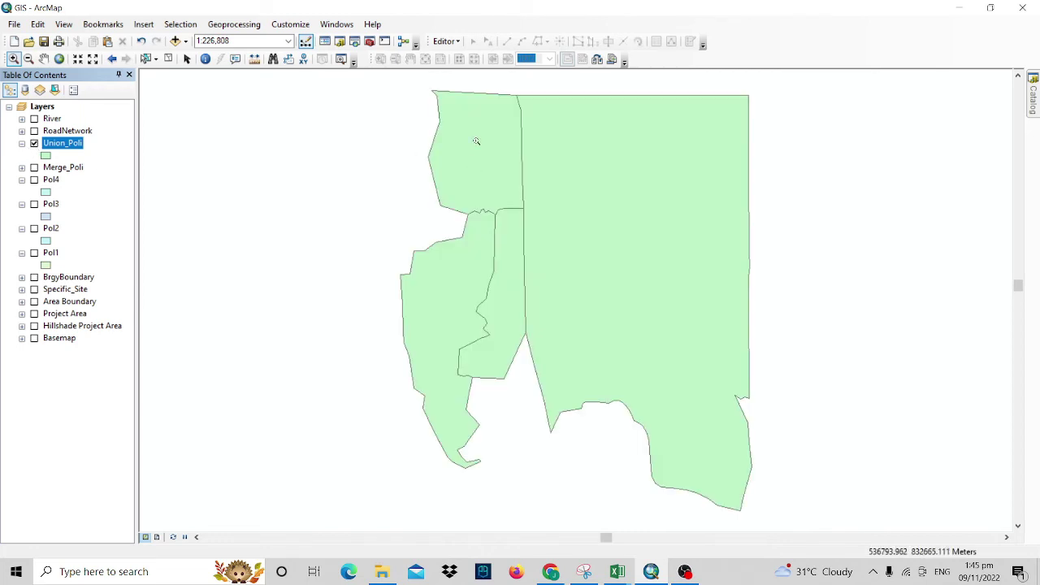
Step: Hide Union_Poli, show the Pol4, Pol3, Pol2 and Pol1 layers, and display Union_Poli again over them
left_click(34, 143)
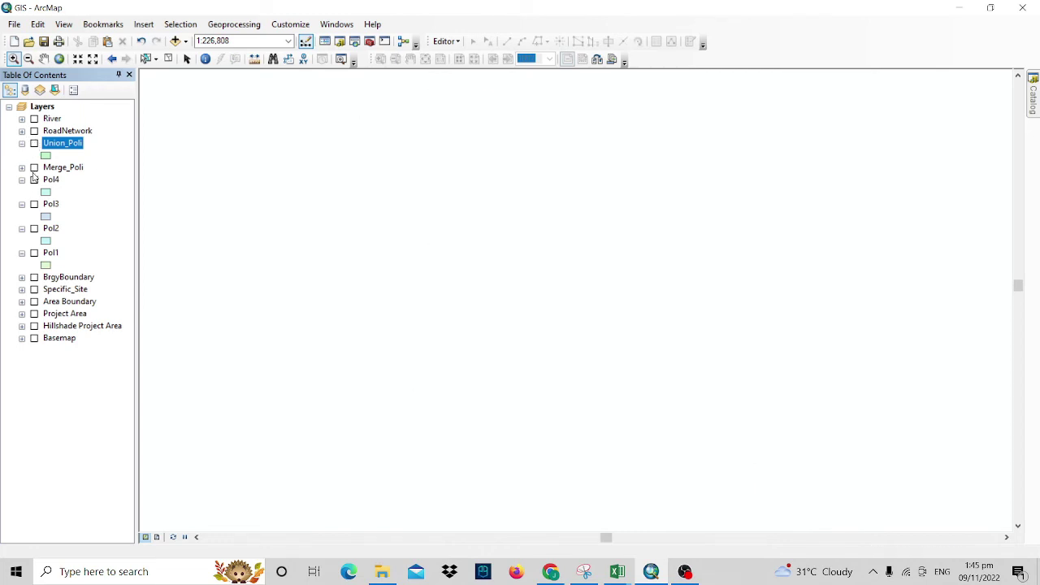
left_click(34, 180)
left_click(34, 228)
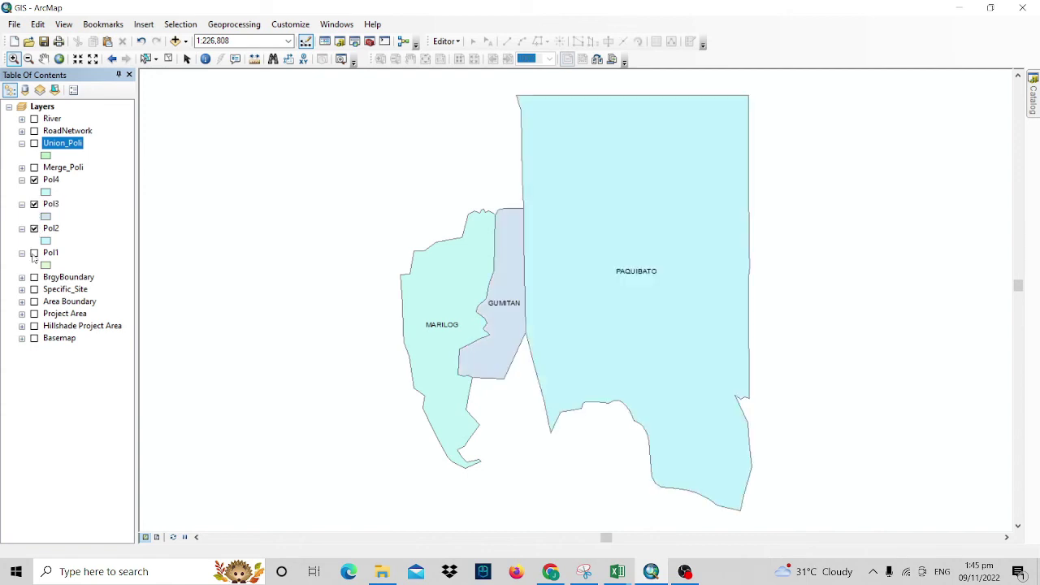
left_click(35, 253)
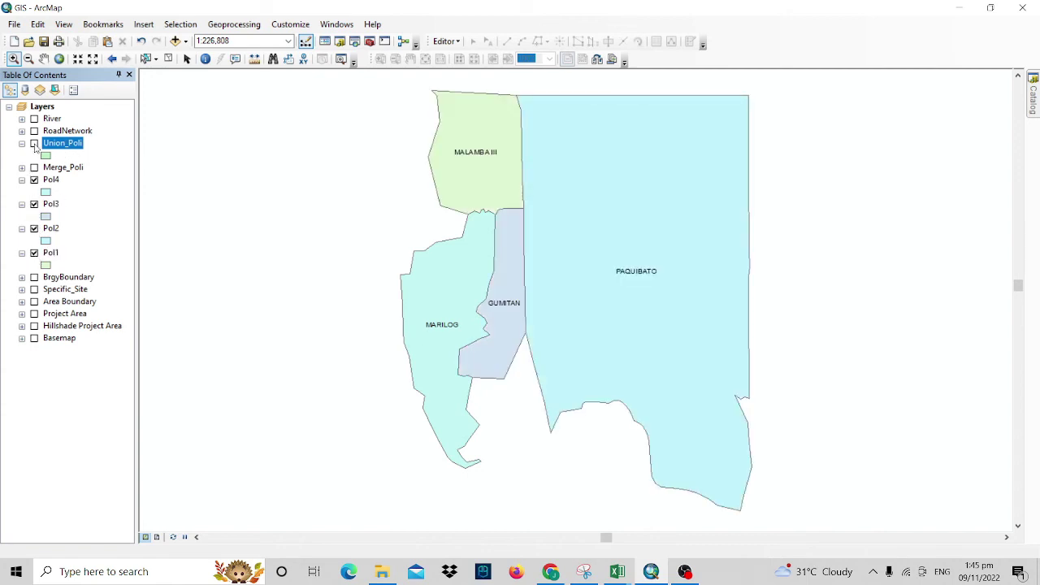
left_click(34, 143)
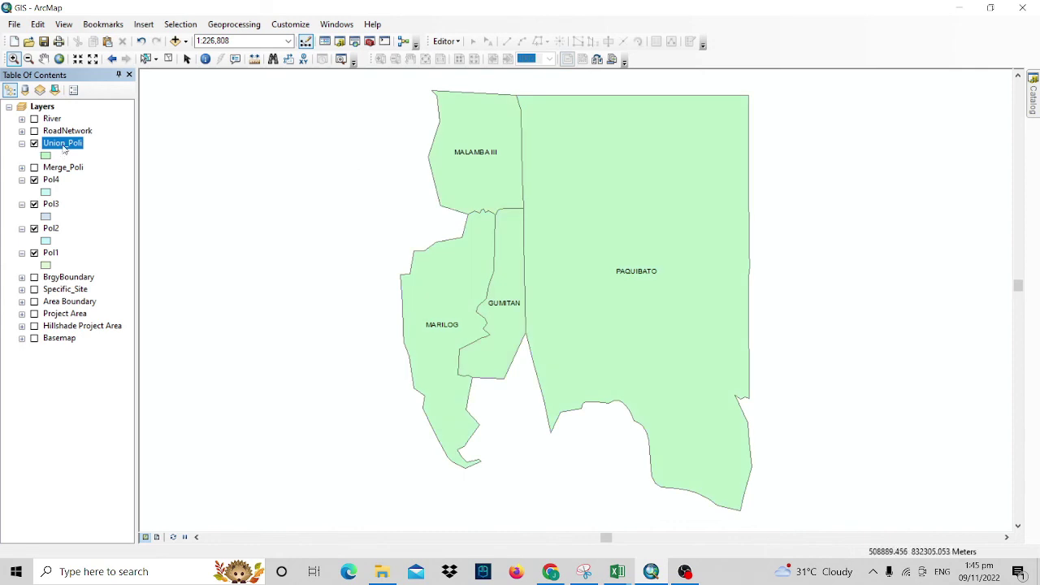
Step: Give the Union_Poli layer a symbol with no fill color, an outline width of 1 and a black outline
right_click(64, 147)
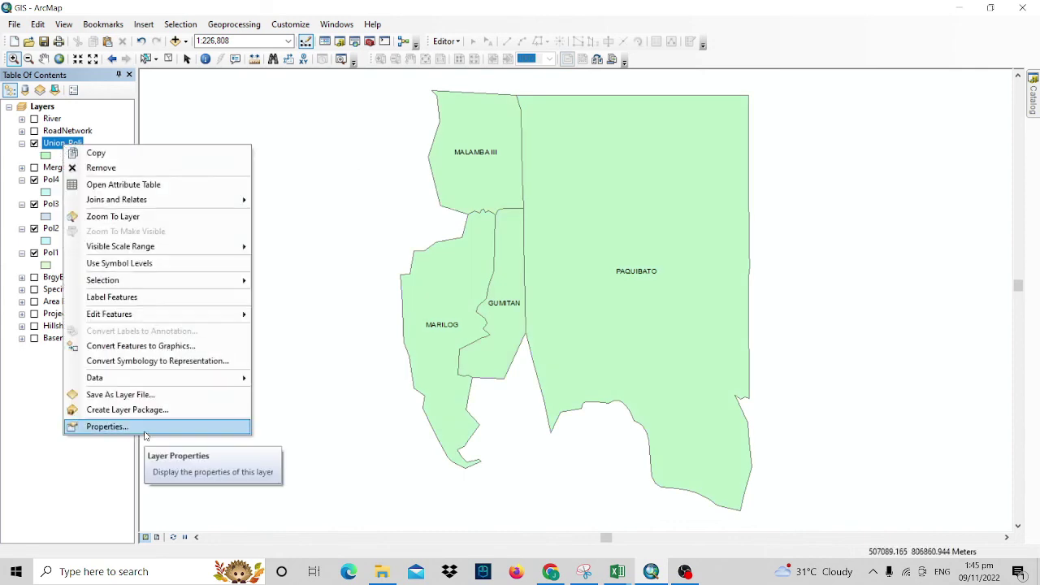
left_click(49, 160)
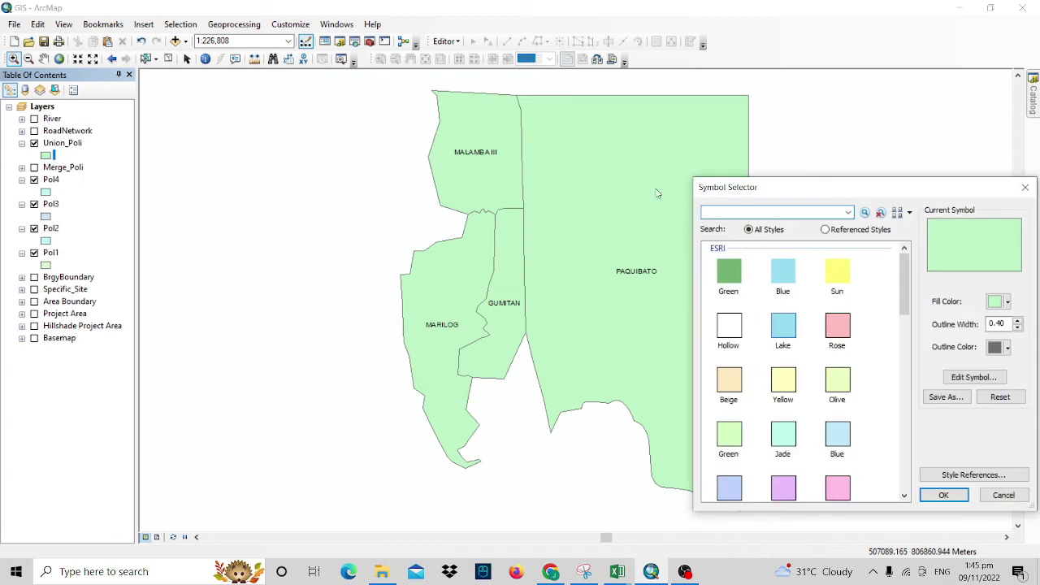
left_click(1006, 302)
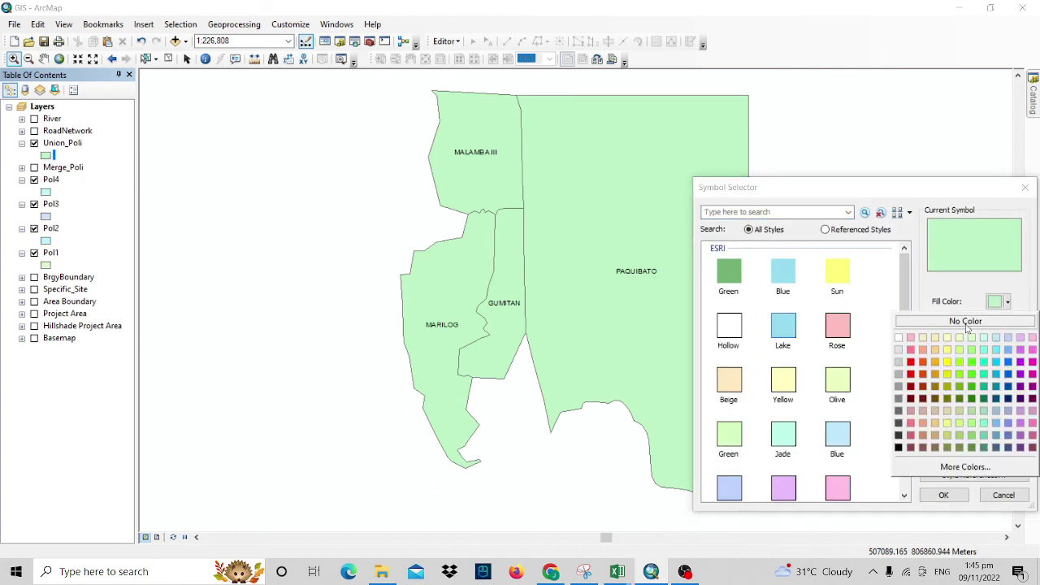
left_click(967, 321)
left_click(1017, 322)
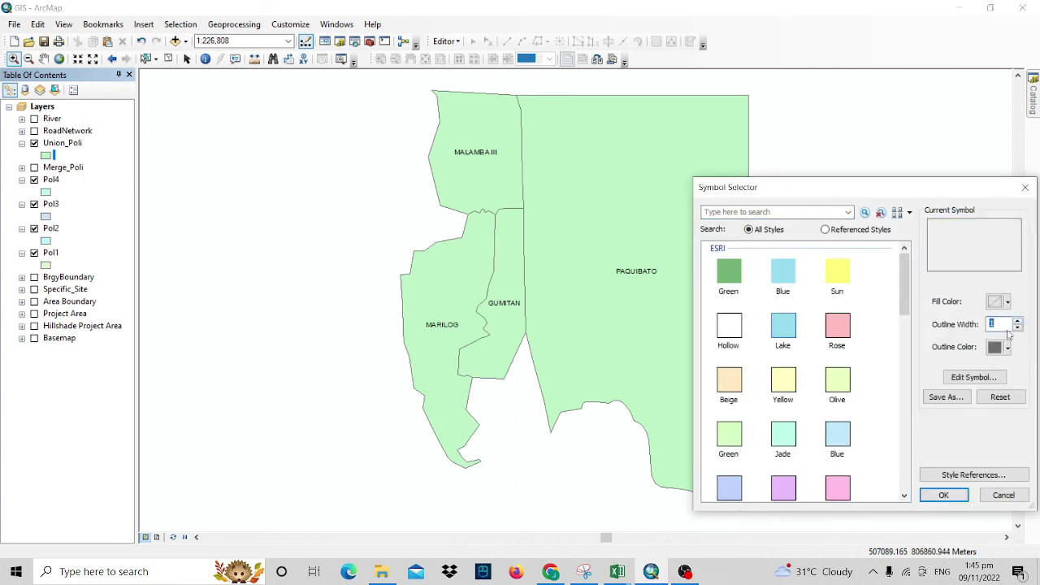
left_click(1007, 346)
left_click(898, 494)
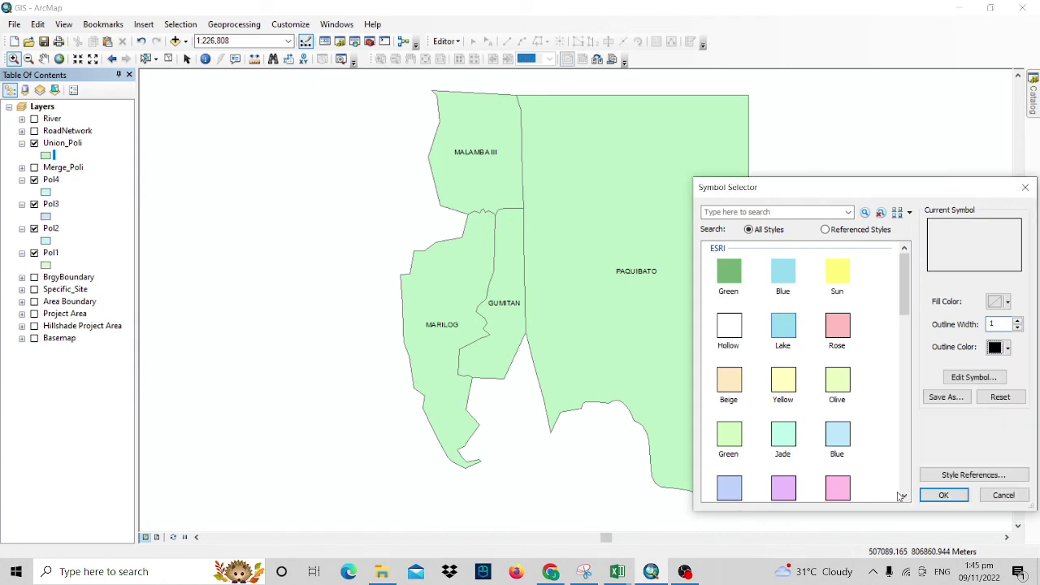
left_click(943, 495)
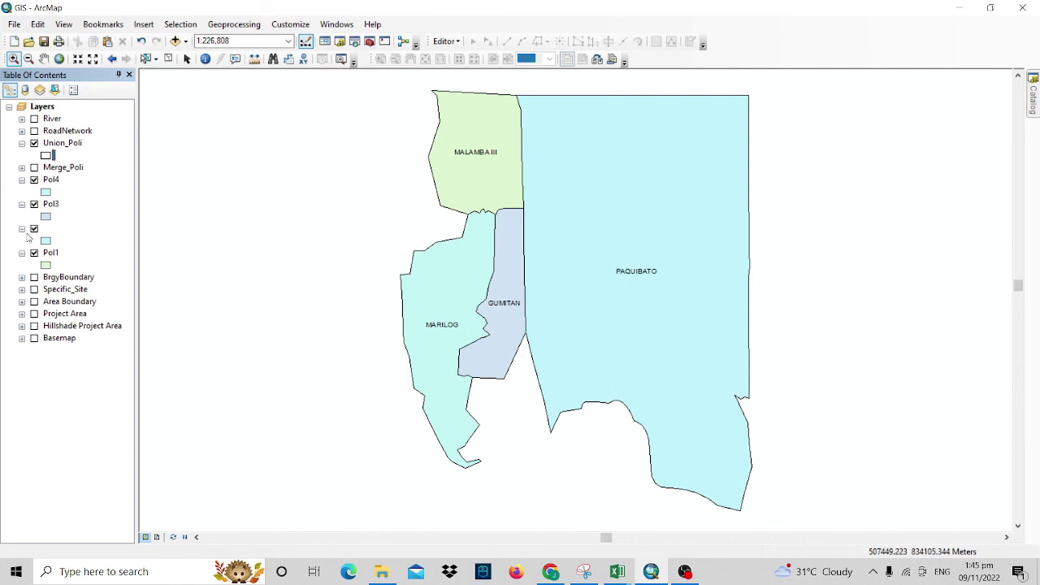
Step: Hide Pol4, Pol3, Pol2 and Pol1 to view the Union_Poli outlines alone, and show the four source layers again
left_click(34, 180)
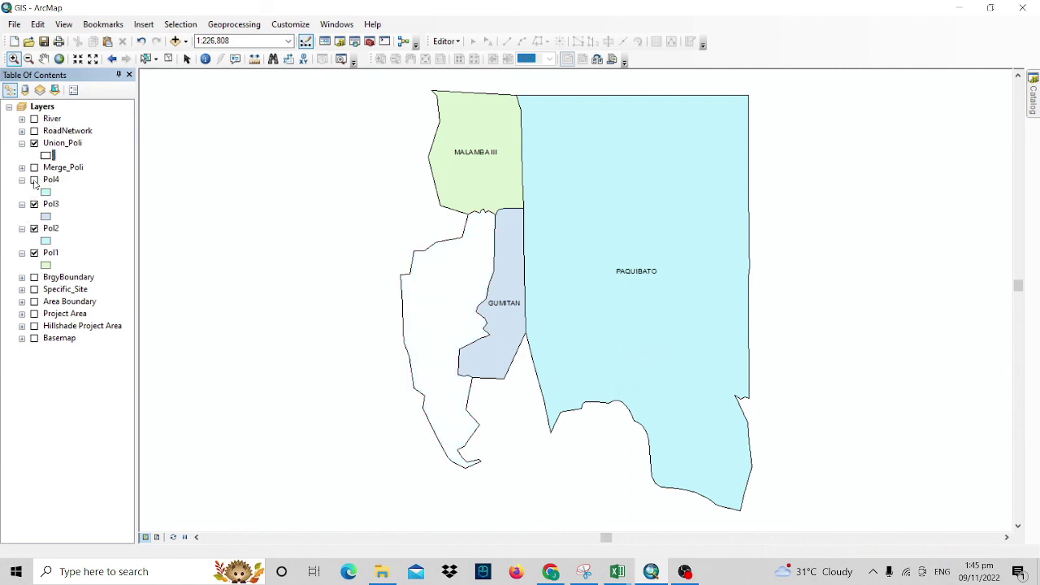
left_click(34, 205)
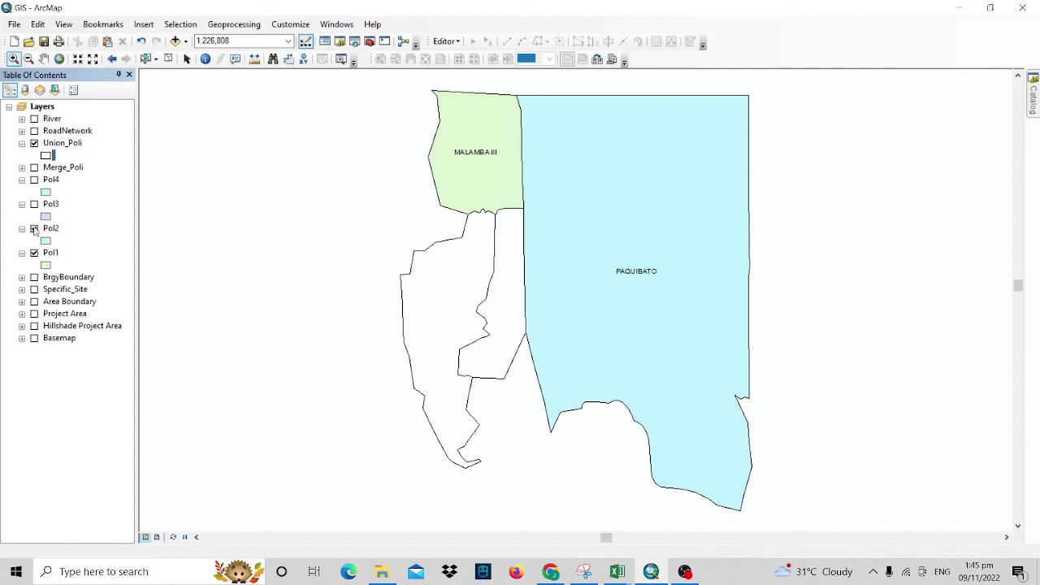
left_click(34, 229)
left_click(34, 253)
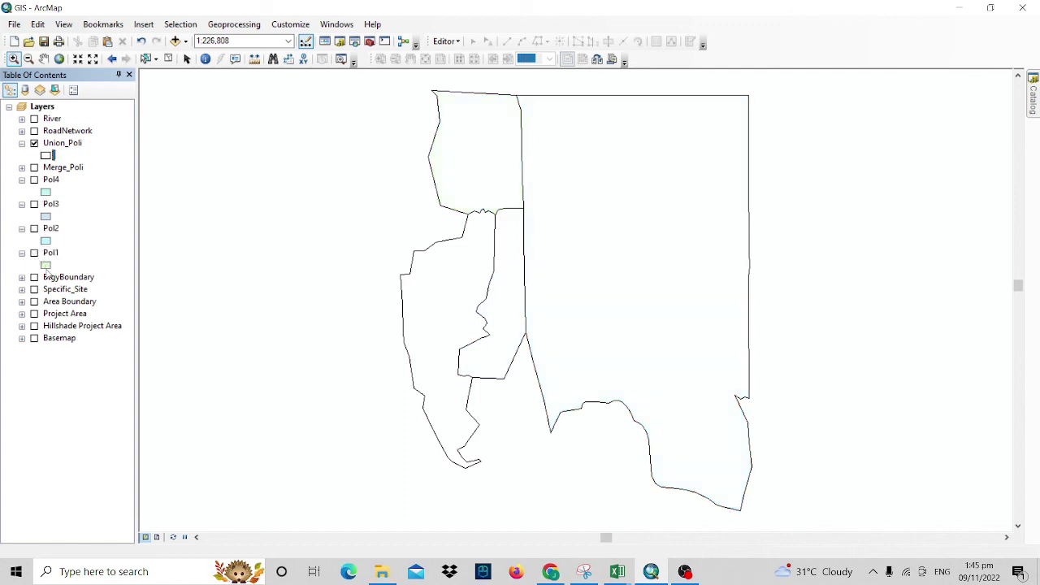
left_click(34, 253)
left_click(34, 229)
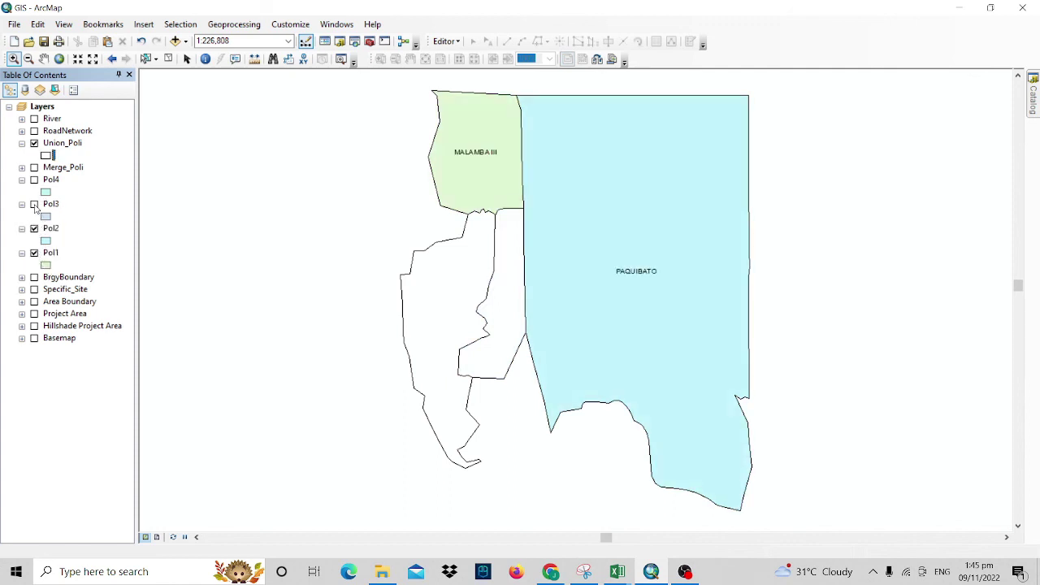
left_click(34, 204)
left_click(34, 180)
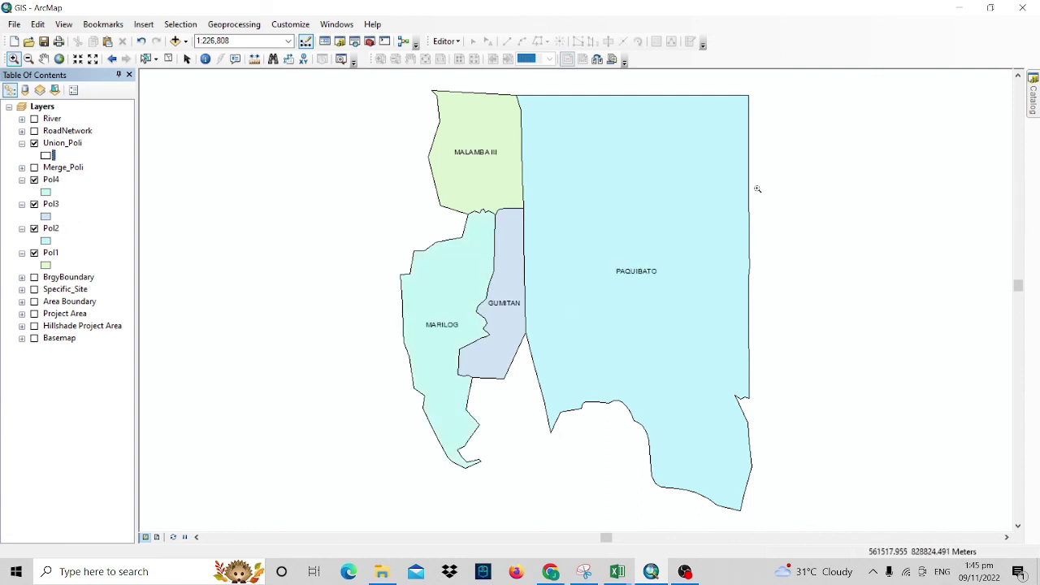